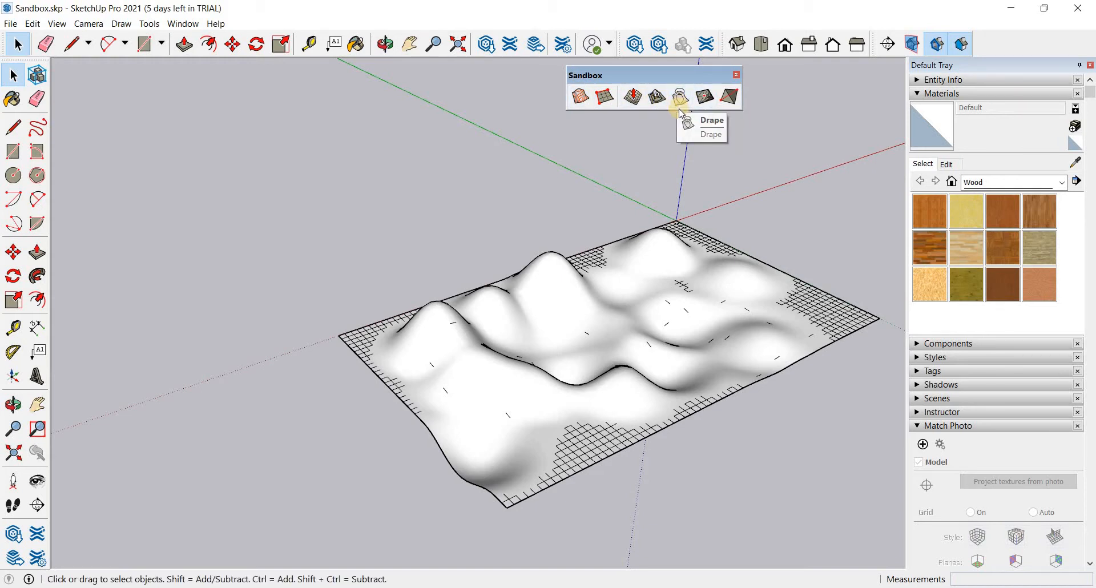
- Draw a rectangle of about 196' by 98' on the ground beside the terrain mesh
{"action": "left_click", "coordinate": [12, 150]}
{"action": "left_click", "coordinate": [344, 280]}
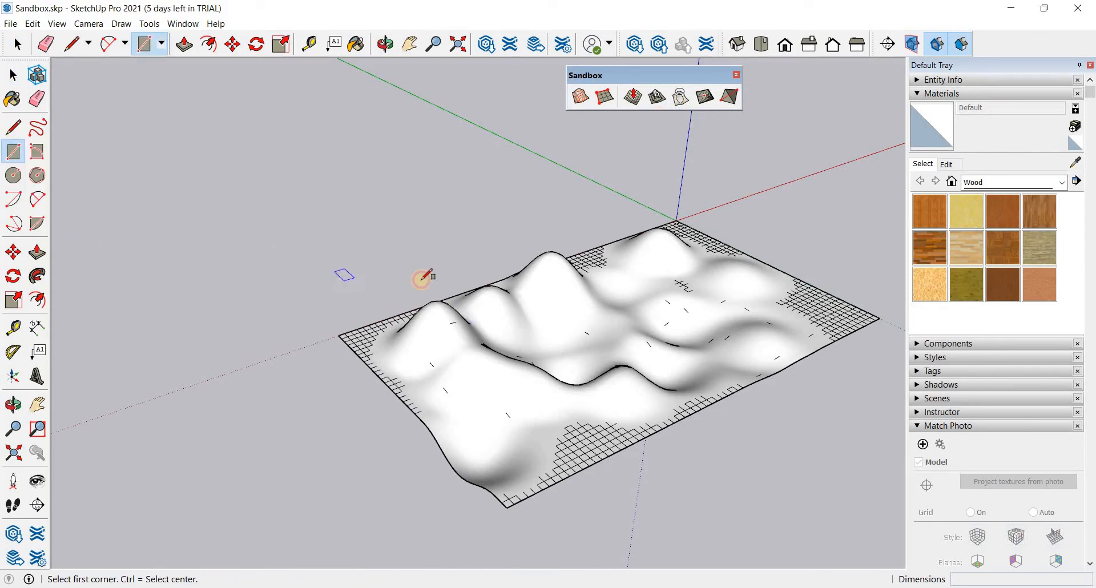
{"action": "left_click", "coordinate": [476, 270]}
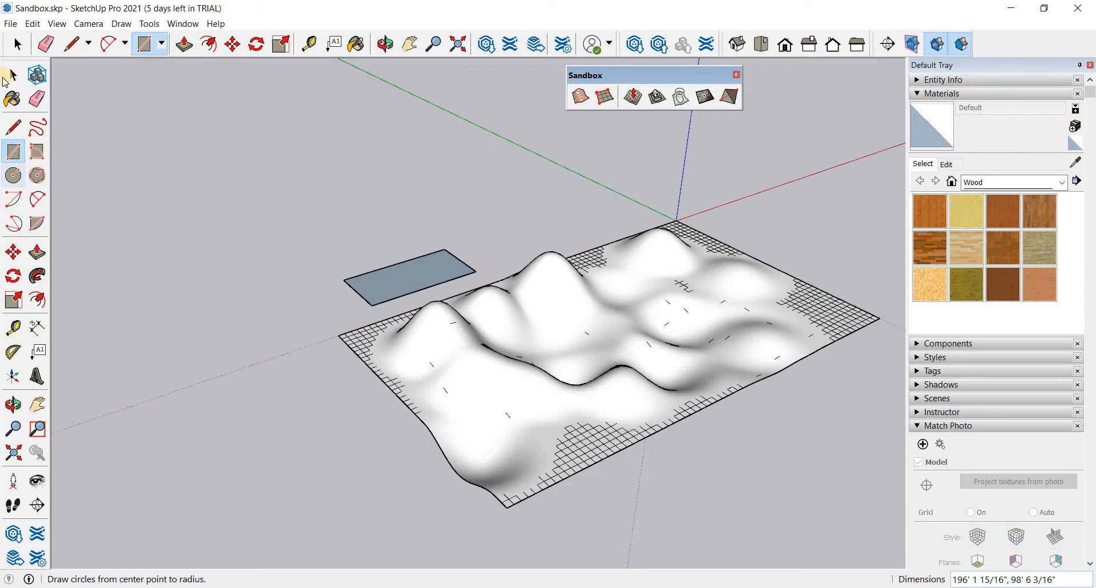
- Raise the rectangle with its edges vertically by about 168' and move it about 375' along the green axis over the terrain
{"action": "left_click", "coordinate": [13, 74]}
{"action": "left_click", "coordinate": [399, 287]}
{"action": "left_click", "coordinate": [399, 289]}
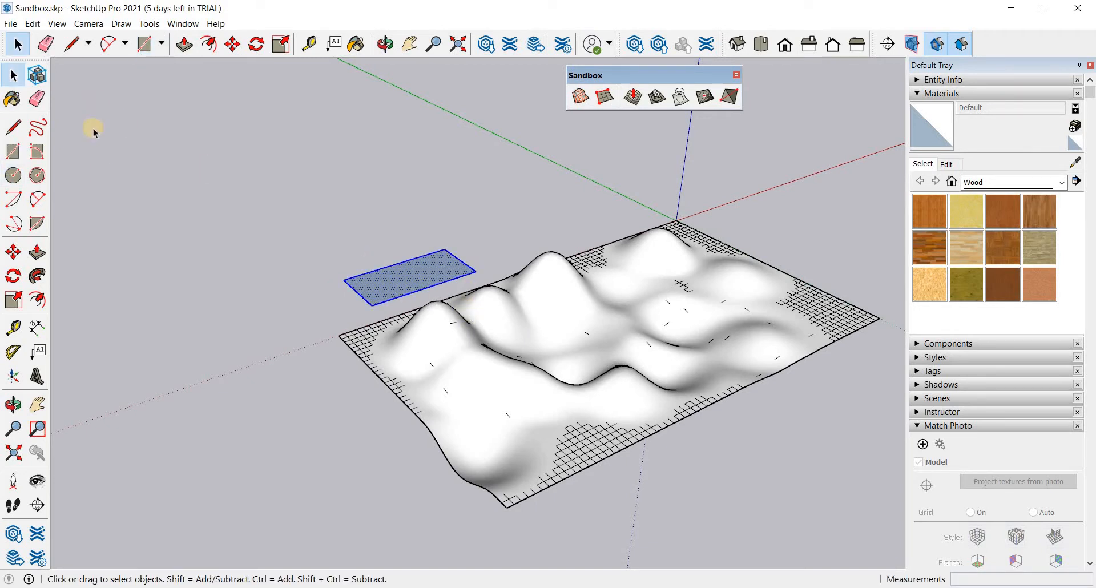
{"action": "left_click", "coordinate": [17, 253]}
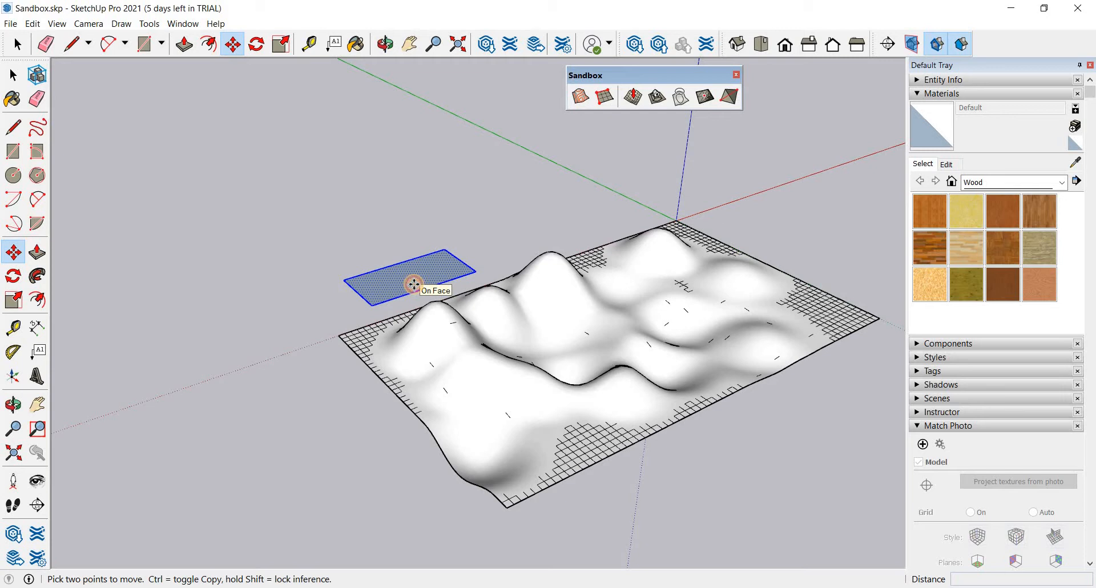
{"action": "left_click", "coordinate": [412, 283]}
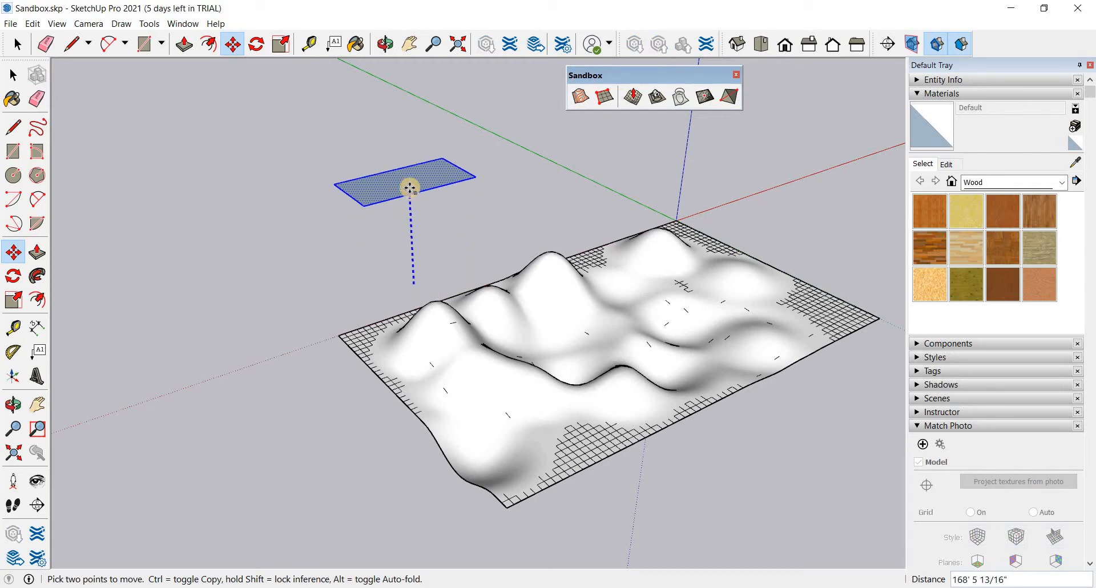
{"action": "left_click", "coordinate": [408, 182]}
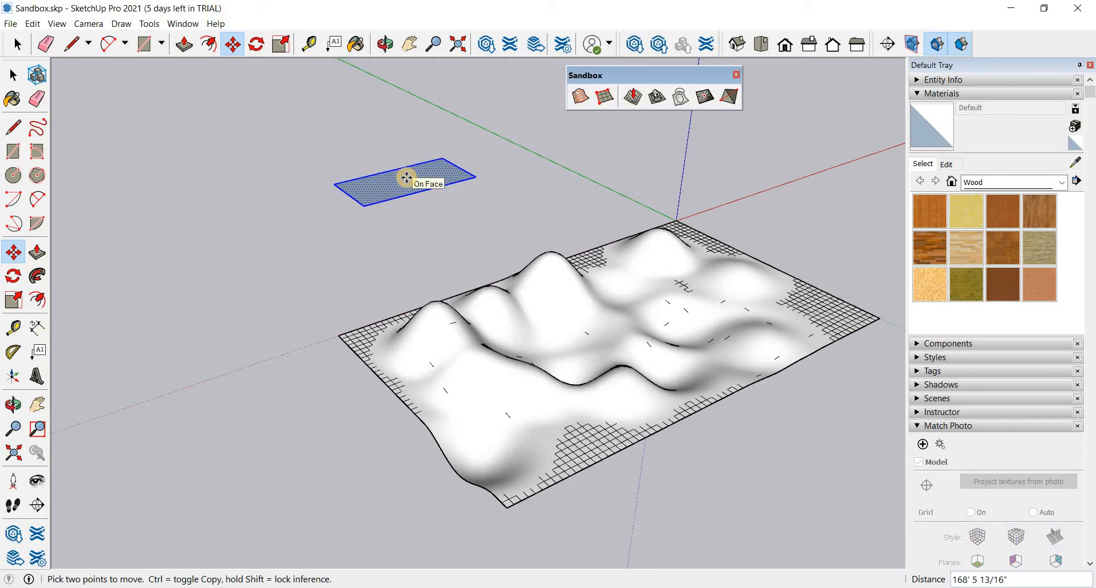
{"action": "left_click", "coordinate": [406, 178]}
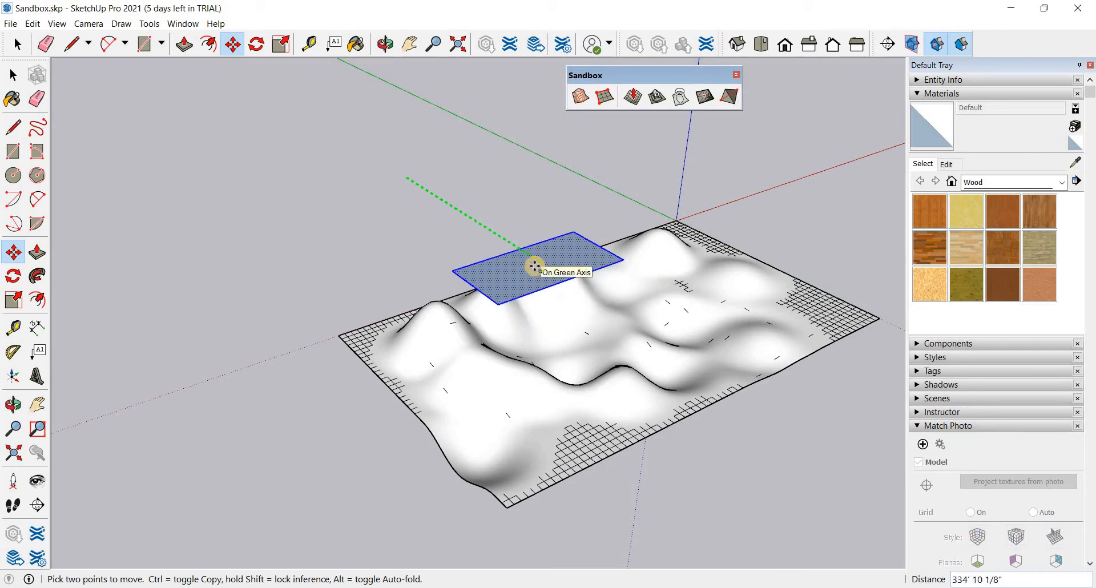
{"action": "left_click", "coordinate": [545, 278]}
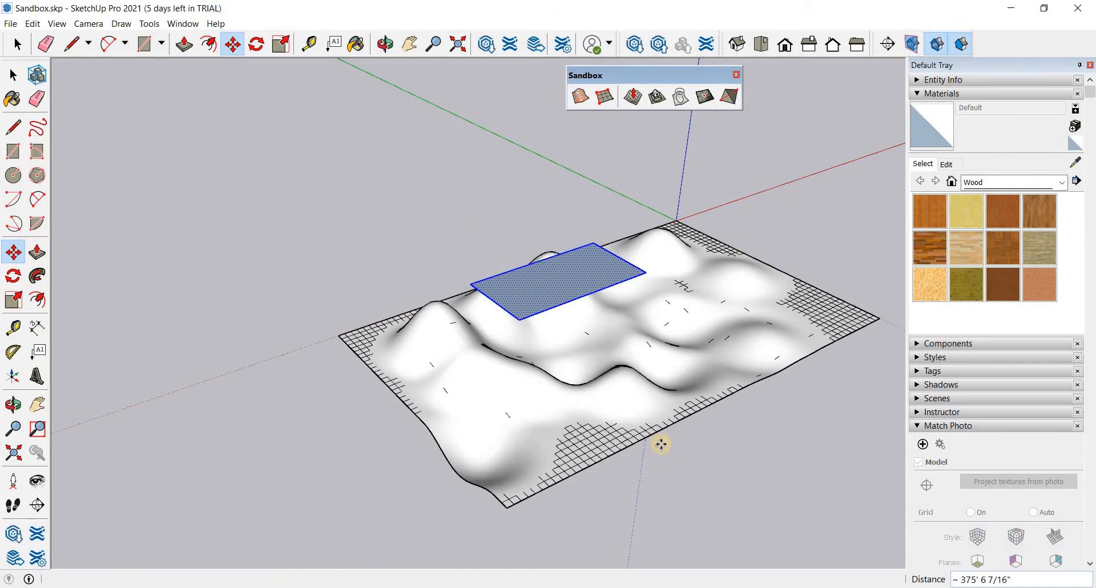
- Stamp the floating rectangle into the terrain mesh, adjusting the height to form a raised flat platform beneath it
{"action": "key", "text": "o"}
{"action": "left_click_drag", "start_coordinate": [753, 307], "coordinate": [542, 443]}
{"action": "key", "text": "m"}
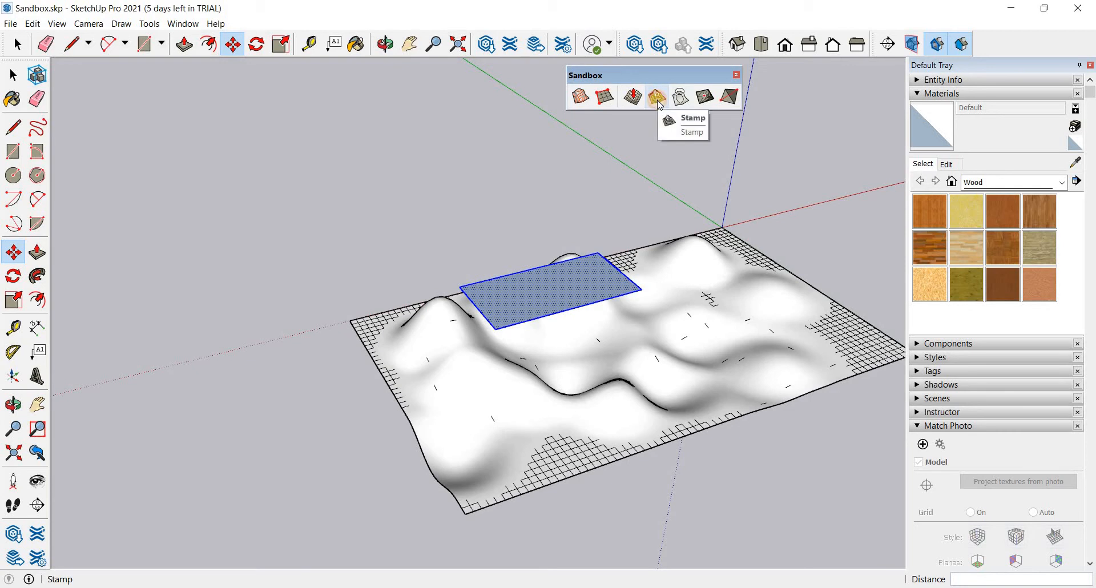
{"action": "left_click", "coordinate": [657, 98]}
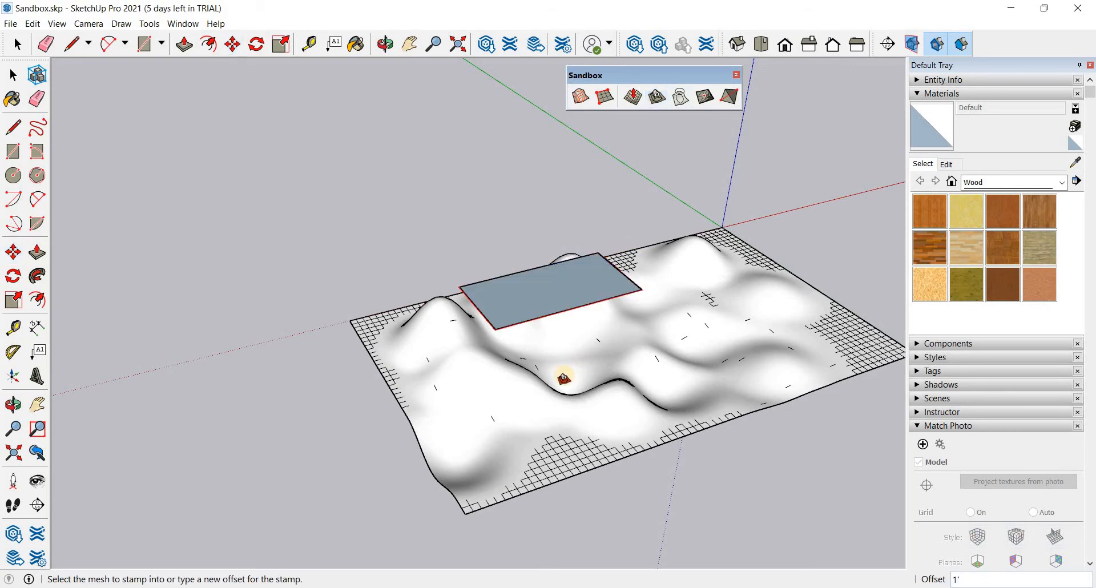
{"action": "left_click", "coordinate": [563, 378]}
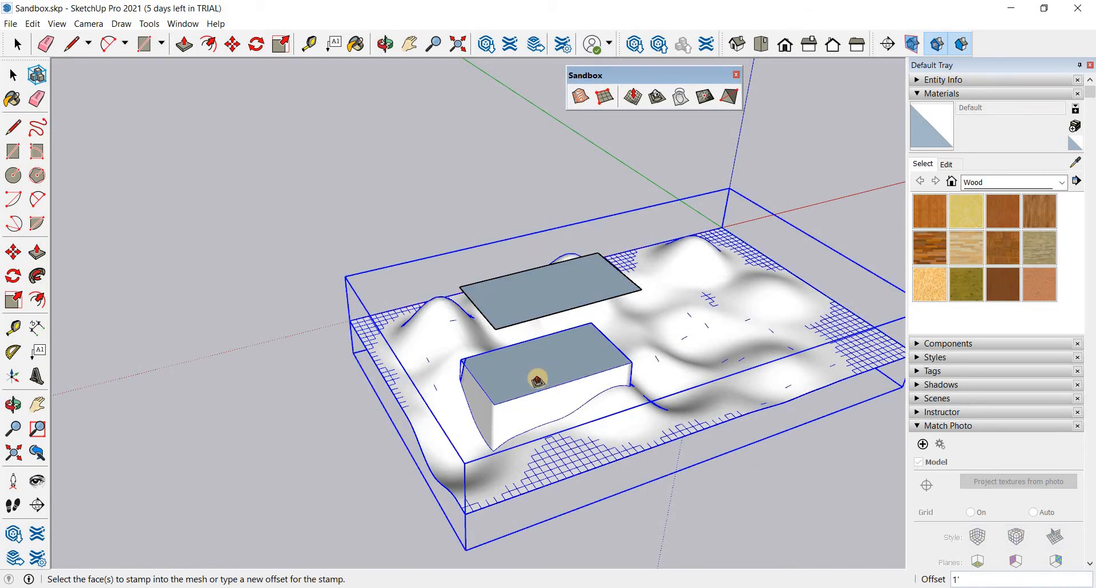
{"action": "middle_click_drag", "start_coordinate": [551, 327], "coordinate": [530, 286]}
{"action": "middle_click_drag", "start_coordinate": [556, 451], "coordinate": [572, 389]}
{"action": "middle_click_drag", "start_coordinate": [730, 359], "coordinate": [485, 416]}
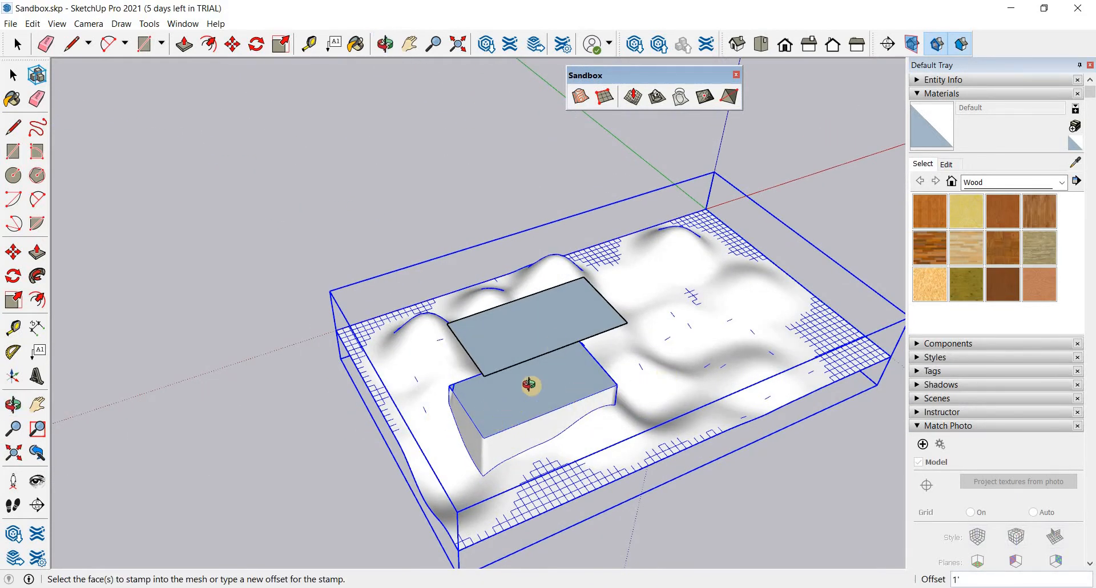
{"action": "middle_click_drag", "start_coordinate": [552, 365], "coordinate": [553, 400]}
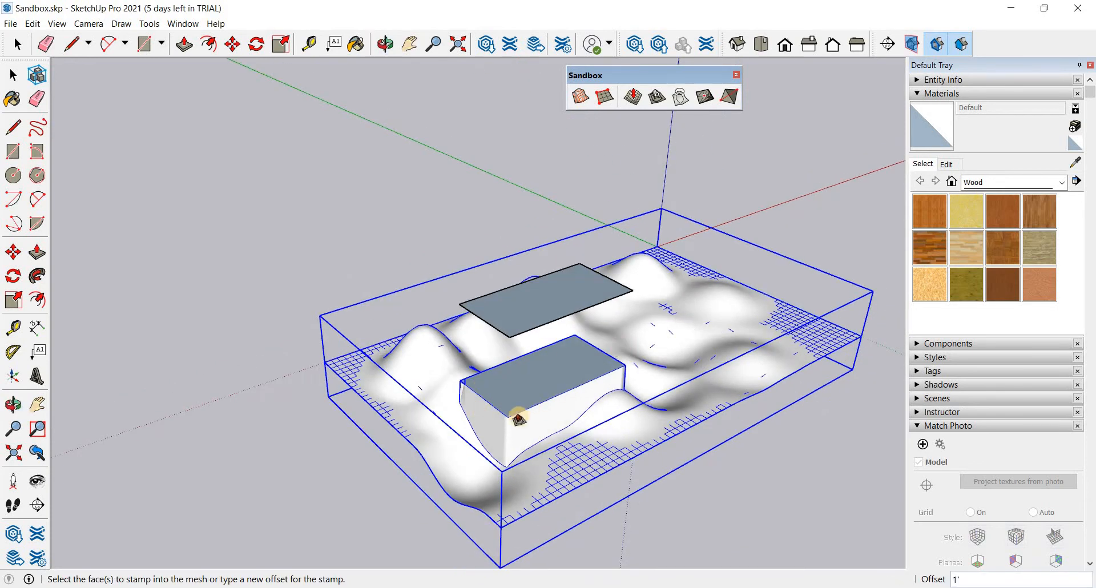
{"action": "left_click", "coordinate": [551, 400]}
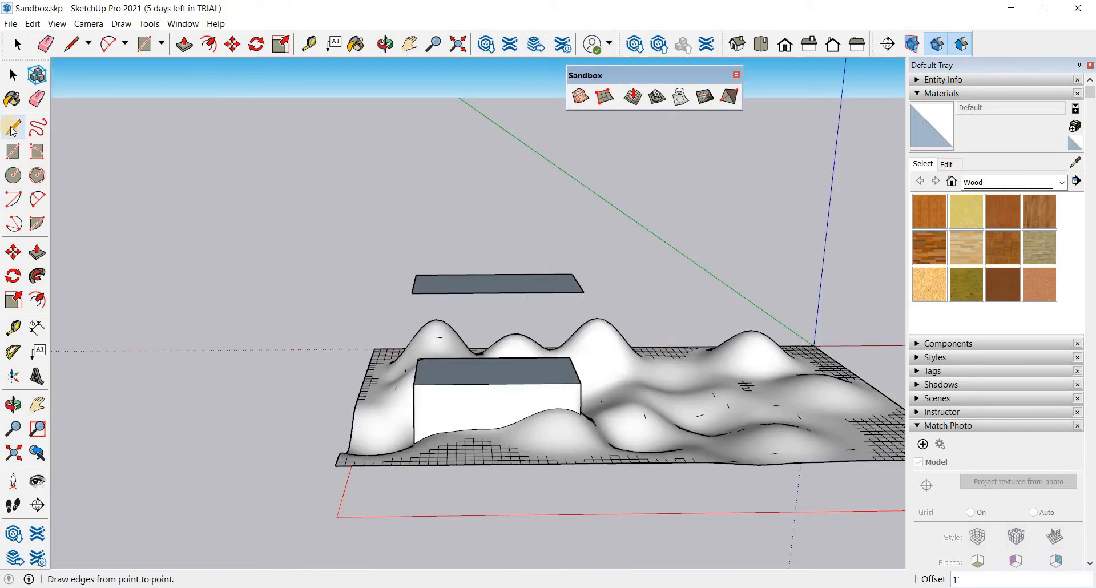
- In top view, draw a closed, winding road-like strip with the Freehand tool just outside the terrain's long edge
{"action": "middle_click_drag", "start_coordinate": [554, 403], "coordinate": [795, 471]}
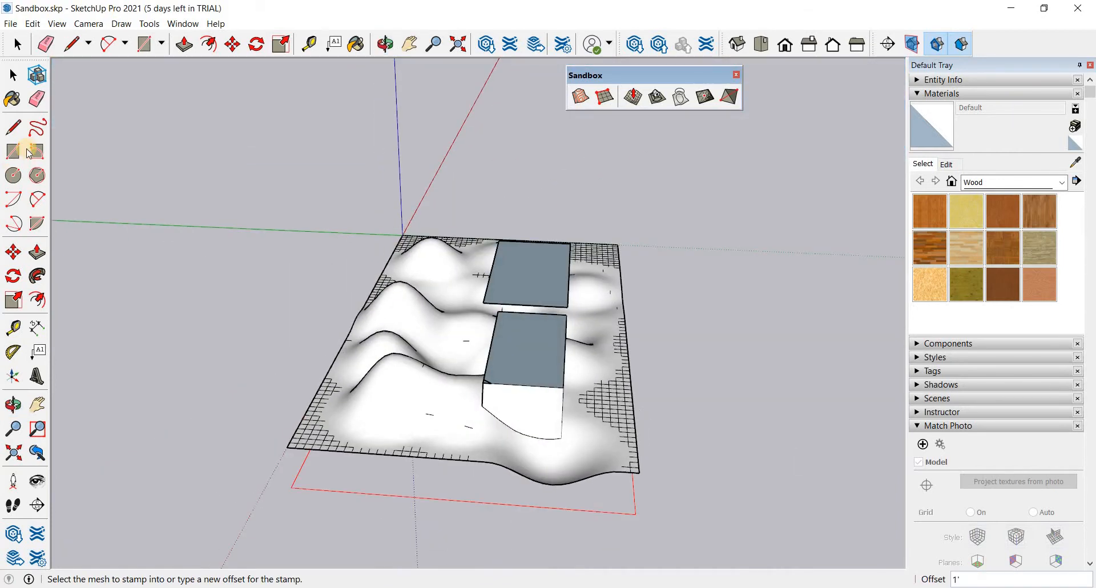
{"action": "left_click", "coordinate": [761, 45]}
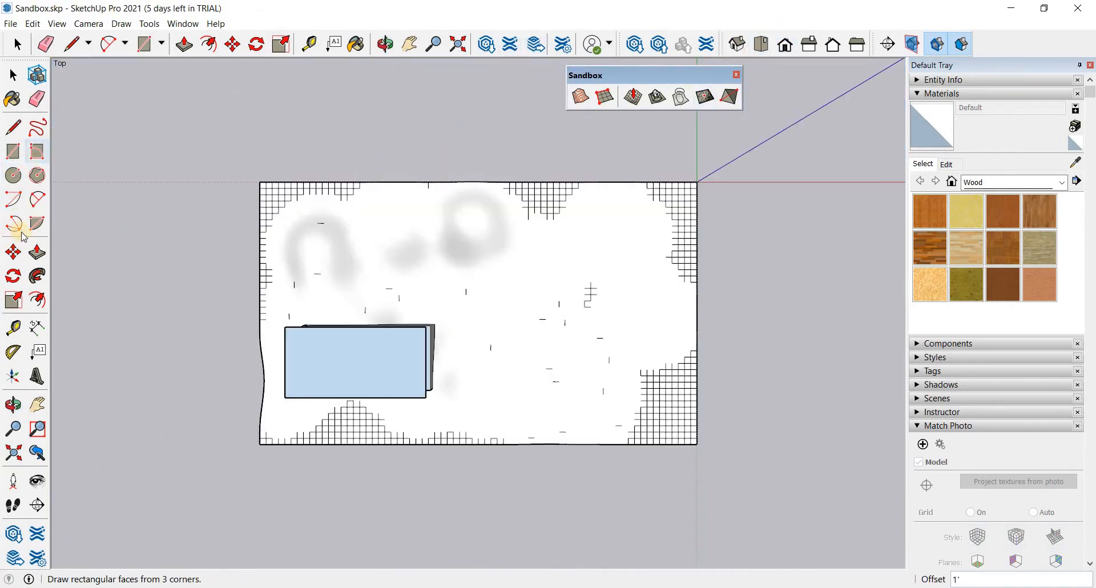
{"action": "left_click", "coordinate": [37, 128]}
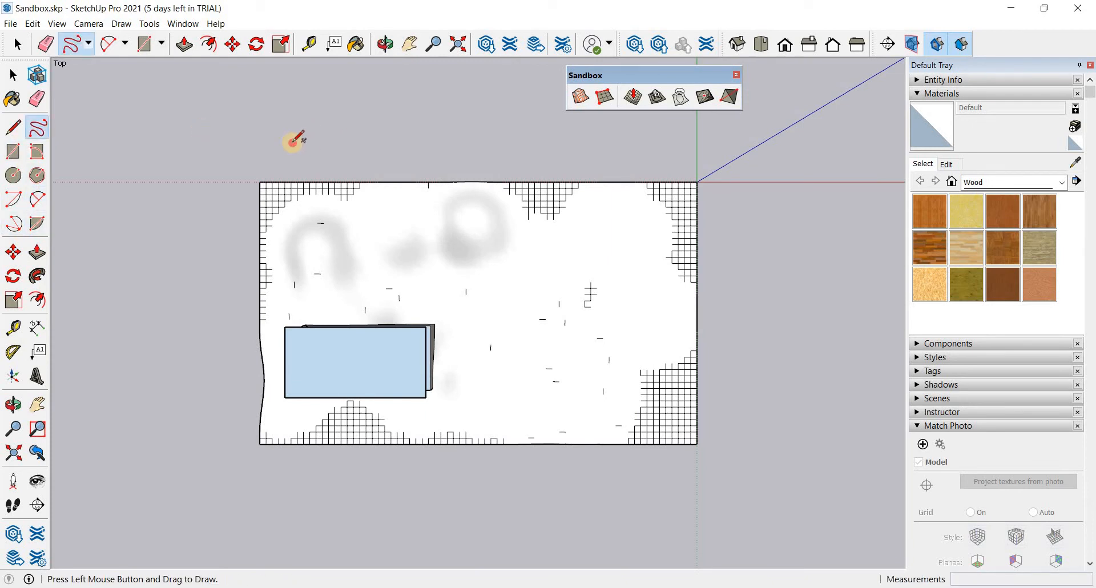
{"action": "left_click_drag", "start_coordinate": [295, 128], "coordinate": [367, 156]}
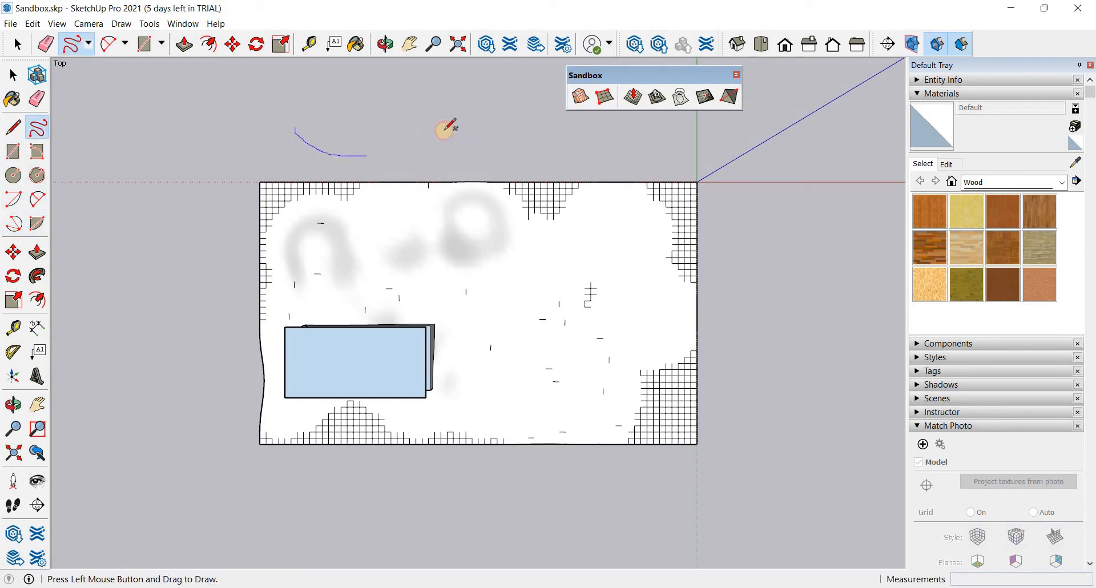
{"action": "mouse_move", "coordinate": [445, 130]}
{"action": "left_mouse_down"}
{"action": "mouse_move", "coordinate": [499, 155]}
{"action": "mouse_move", "coordinate": [533, 135]}
{"action": "mouse_move", "coordinate": [595, 152]}
{"action": "mouse_move", "coordinate": [633, 143]}
{"action": "mouse_move", "coordinate": [542, 123]}
{"action": "mouse_move", "coordinate": [505, 135]}
{"action": "mouse_move", "coordinate": [428, 111]}
{"action": "mouse_move", "coordinate": [341, 137]}
{"action": "mouse_move", "coordinate": [325, 110]}
{"action": "left_mouse_up"}
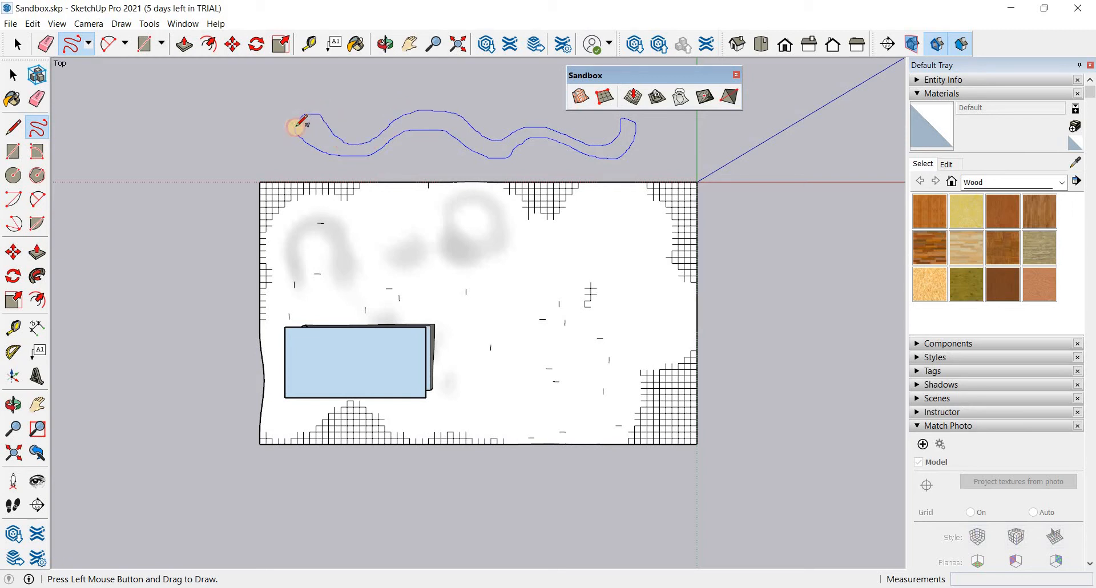
{"action": "left_click_drag", "start_coordinate": [399, 136], "coordinate": [397, 137]}
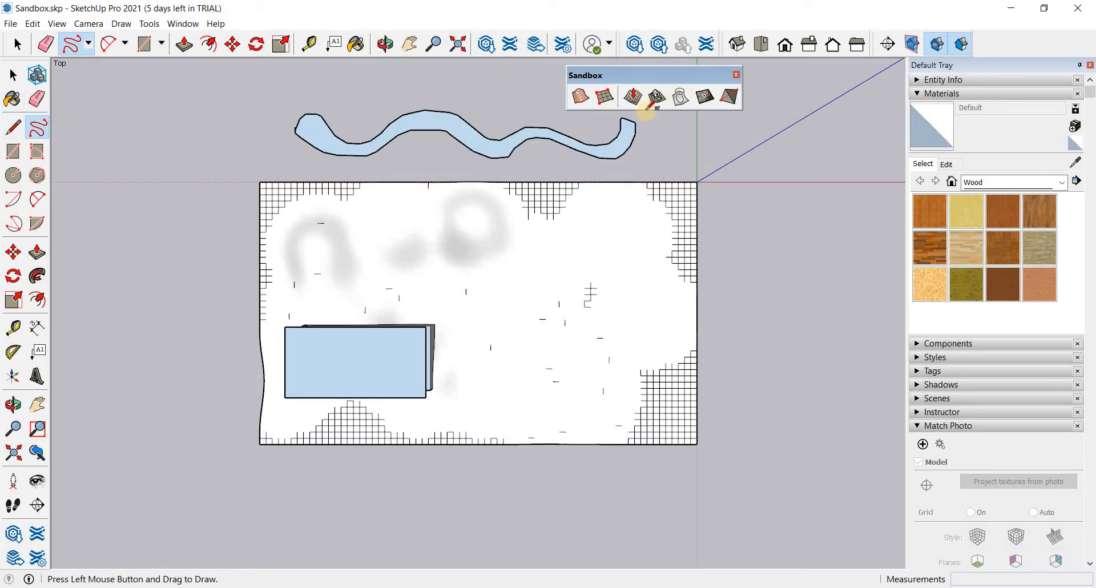
- Select the winding strip with its edges and raise it vertically by about 219'
{"action": "middle_click_drag", "start_coordinate": [592, 350], "coordinate": [755, 276]}
{"action": "mouse_move", "coordinate": [755, 277]}
{"action": "left_mouse_down"}
{"action": "mouse_move", "coordinate": [392, 306]}
{"action": "mouse_move", "coordinate": [320, 240]}
{"action": "left_mouse_up"}
{"action": "left_click", "coordinate": [71, 43]}
{"action": "key", "text": "space"}
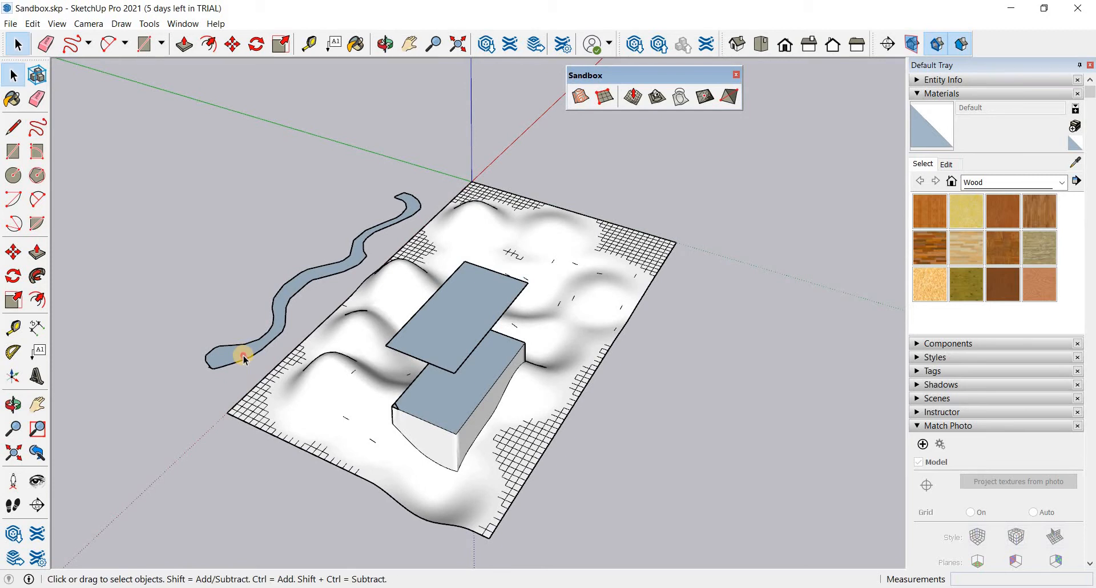
{"action": "left_click", "coordinate": [242, 355]}
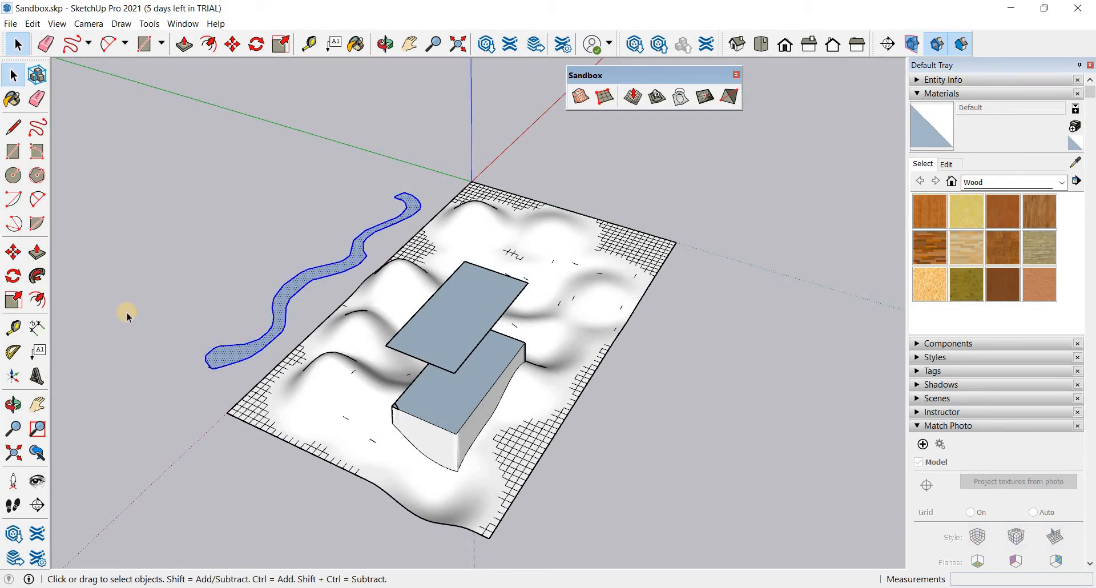
{"action": "key", "text": "m"}
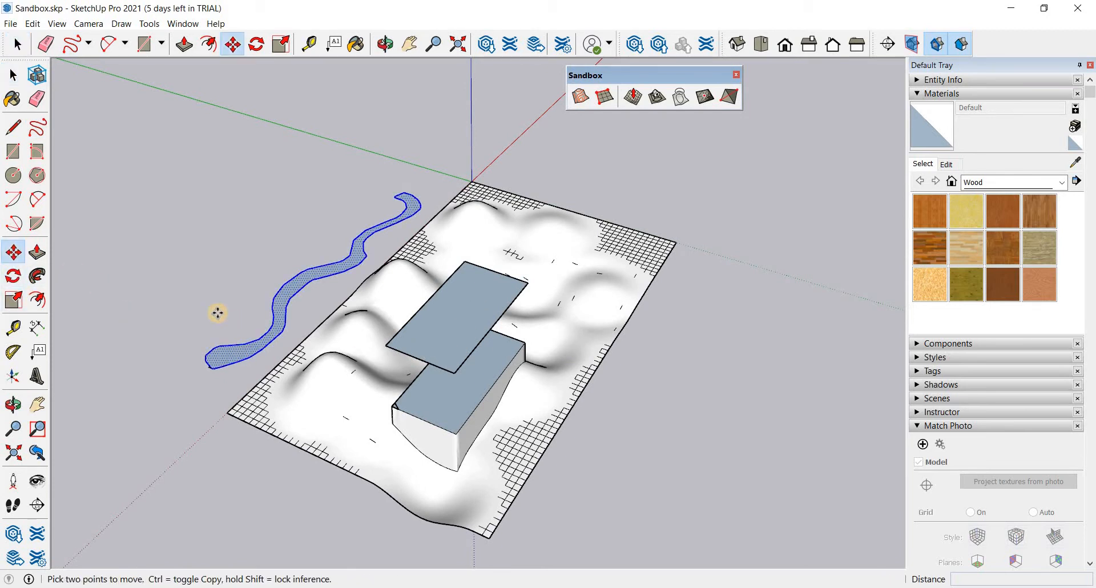
{"action": "left_click", "coordinate": [268, 331]}
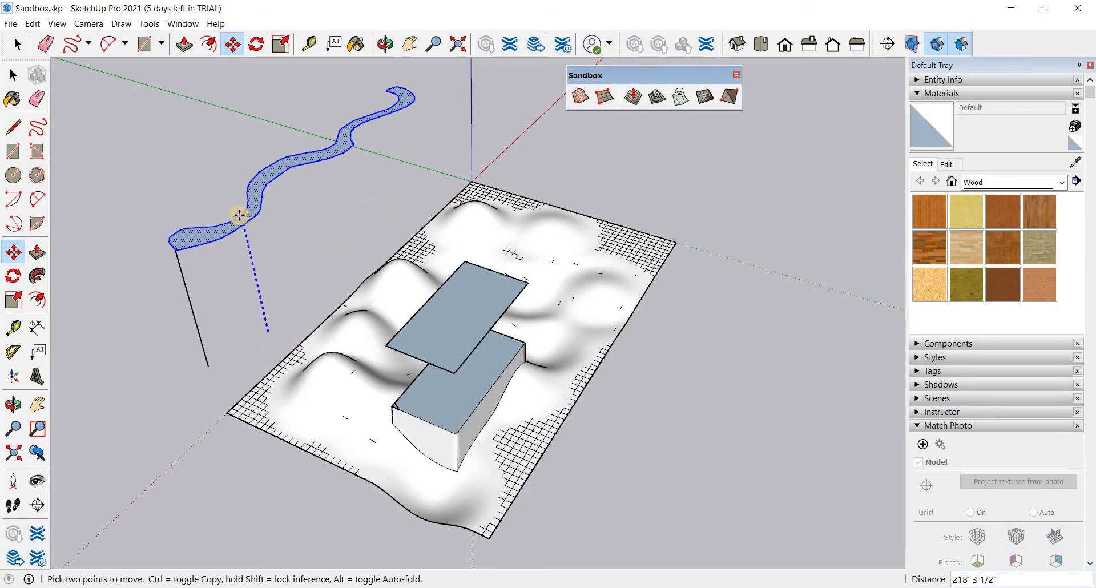
{"action": "left_click", "coordinate": [243, 223]}
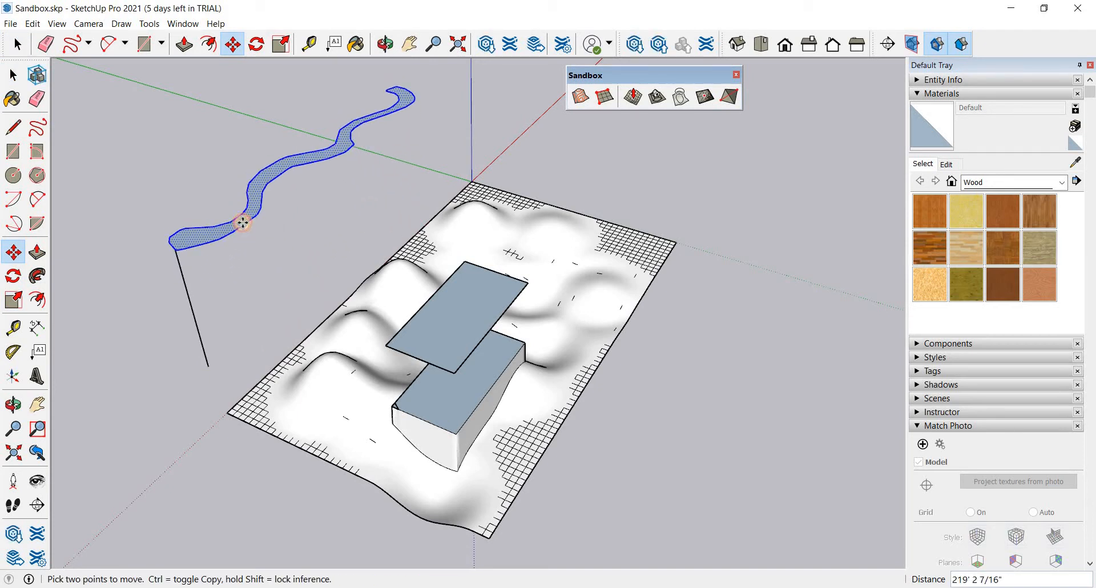
- Move the raised strip along the green axis over the terrain and delete the stray line attached to its end
{"action": "left_click", "coordinate": [243, 223]}
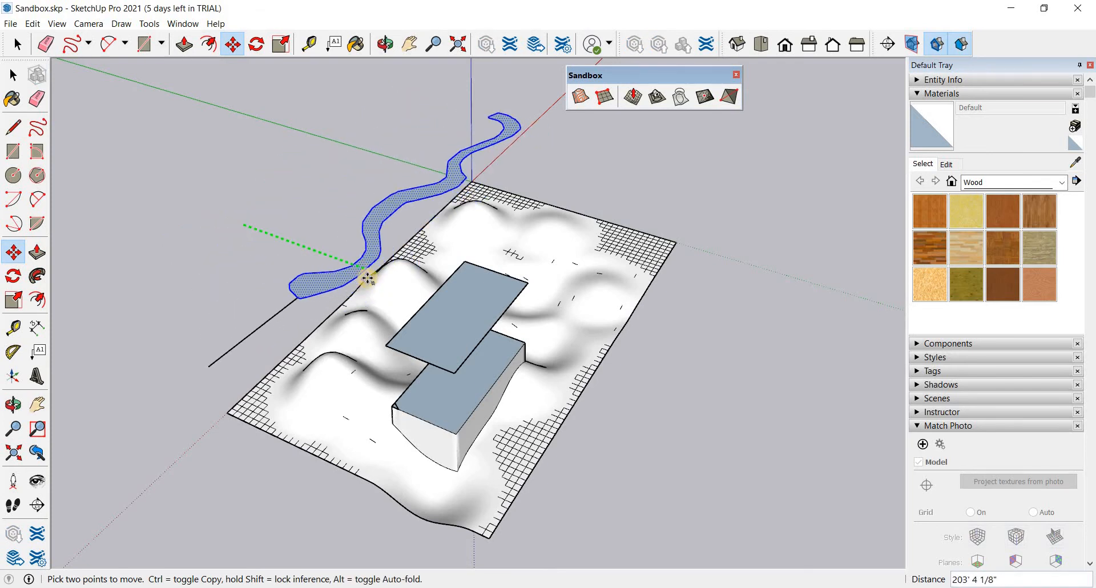
{"action": "middle_click_drag", "start_coordinate": [470, 319], "coordinate": [156, 326]}
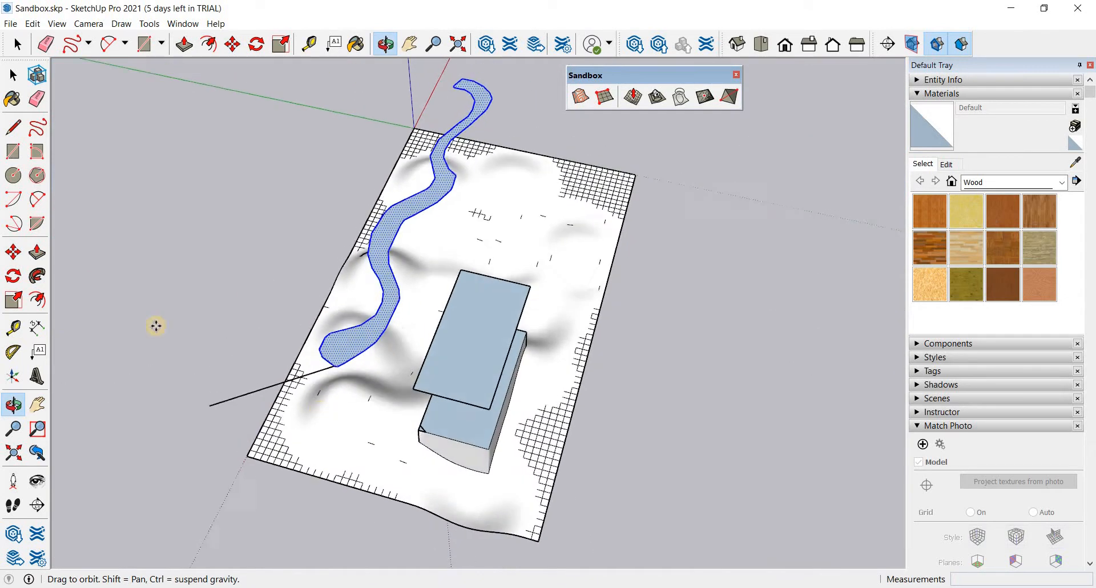
{"action": "left_click", "coordinate": [13, 75]}
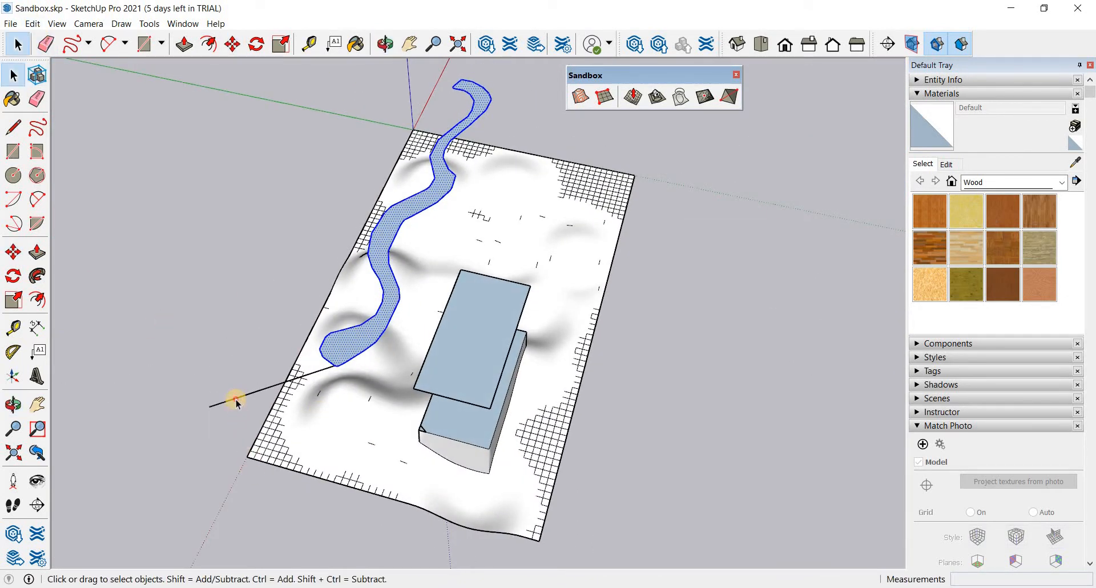
{"action": "left_click", "coordinate": [238, 402]}
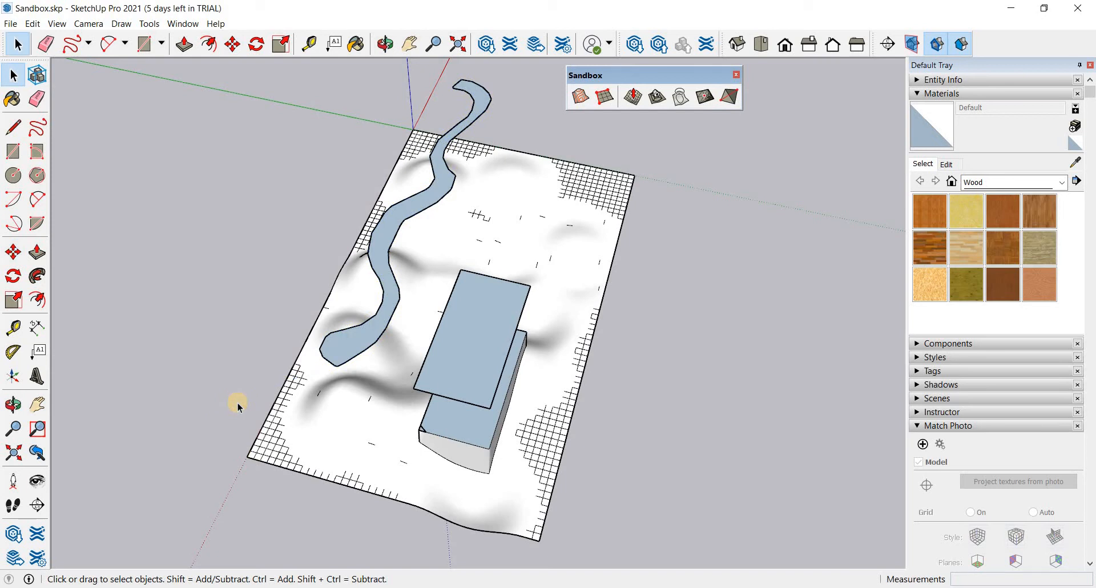
- Drape the winding strip's outline onto the terrain mesh
{"action": "middle_click_drag", "start_coordinate": [240, 306], "coordinate": [474, 231]}
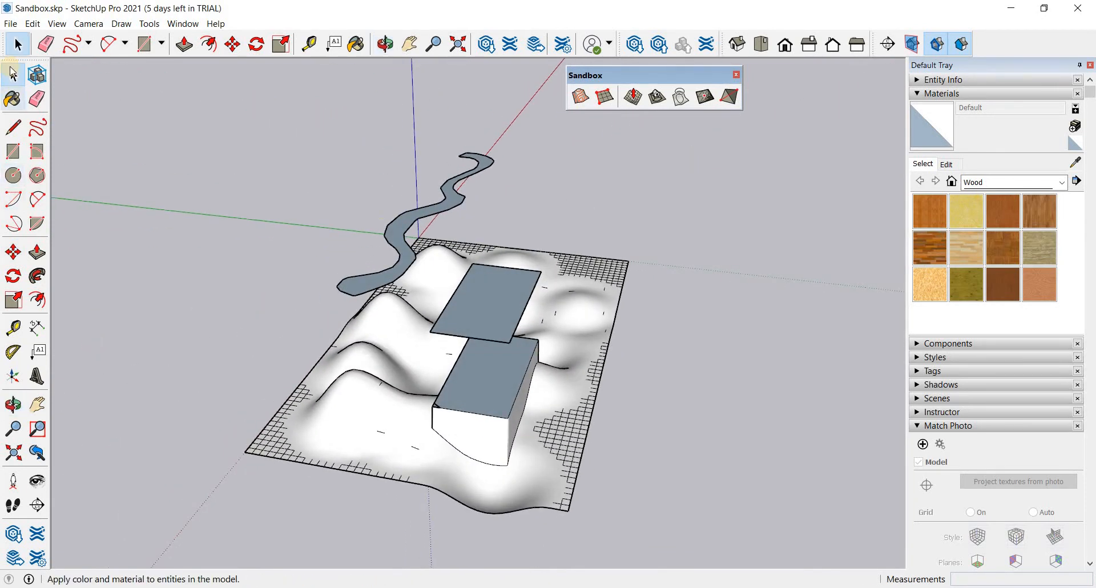
{"action": "left_click", "coordinate": [399, 262]}
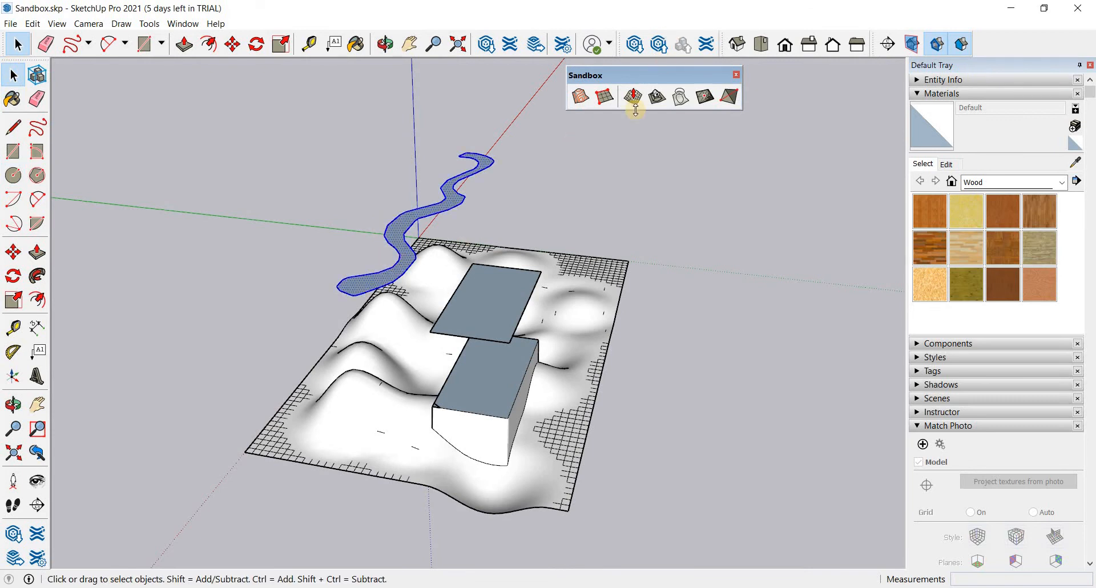
{"action": "left_click", "coordinate": [681, 98]}
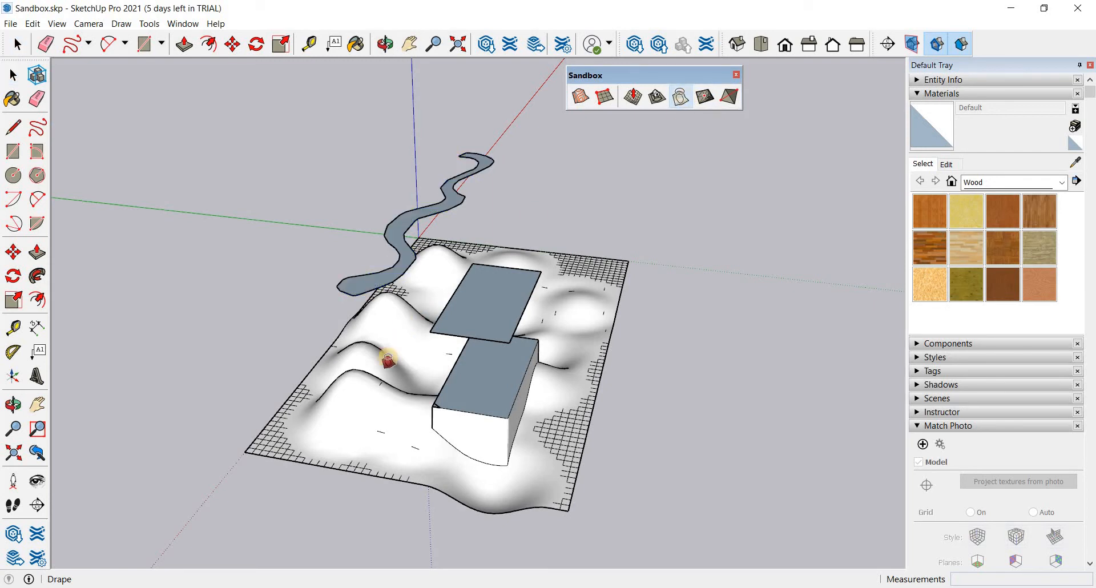
{"action": "left_click", "coordinate": [360, 382]}
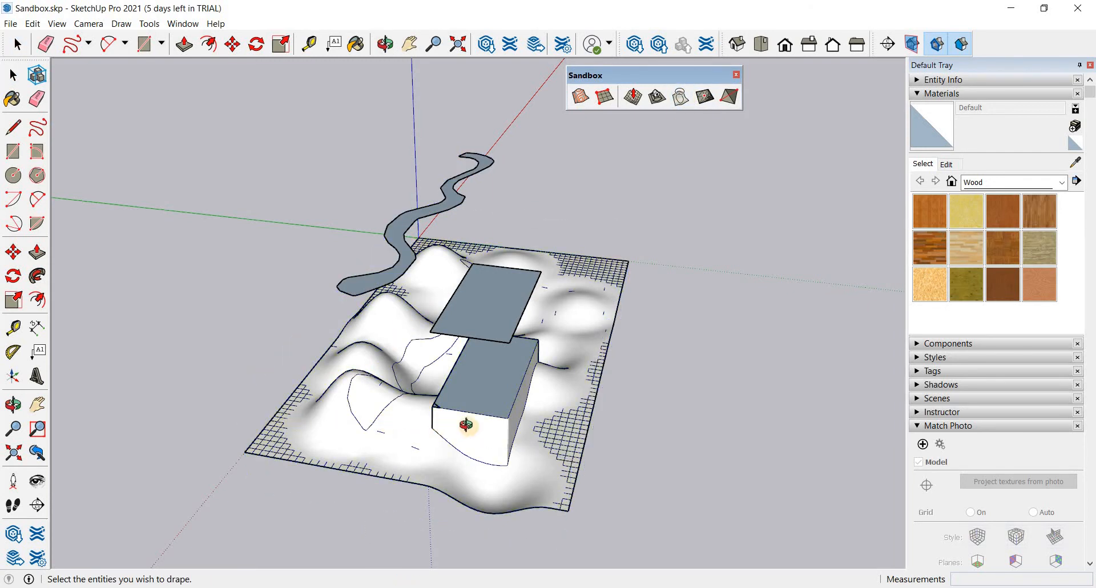
{"action": "middle_click_drag", "start_coordinate": [465, 424], "coordinate": [428, 386]}
{"action": "middle_click_drag", "start_coordinate": [695, 470], "coordinate": [186, 421]}
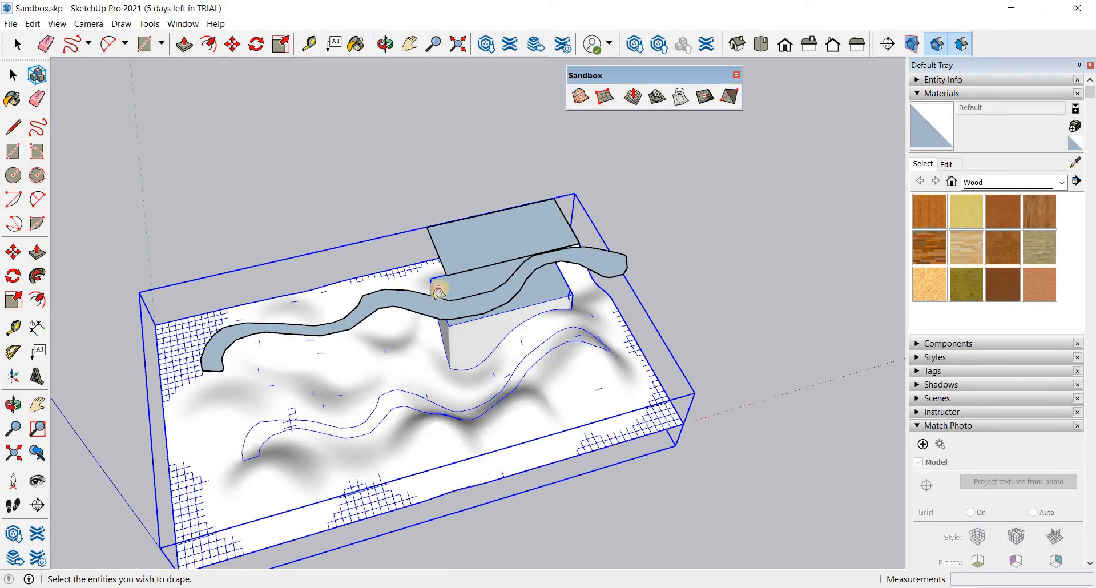
{"action": "middle_click_drag", "start_coordinate": [524, 295], "coordinate": [704, 465]}
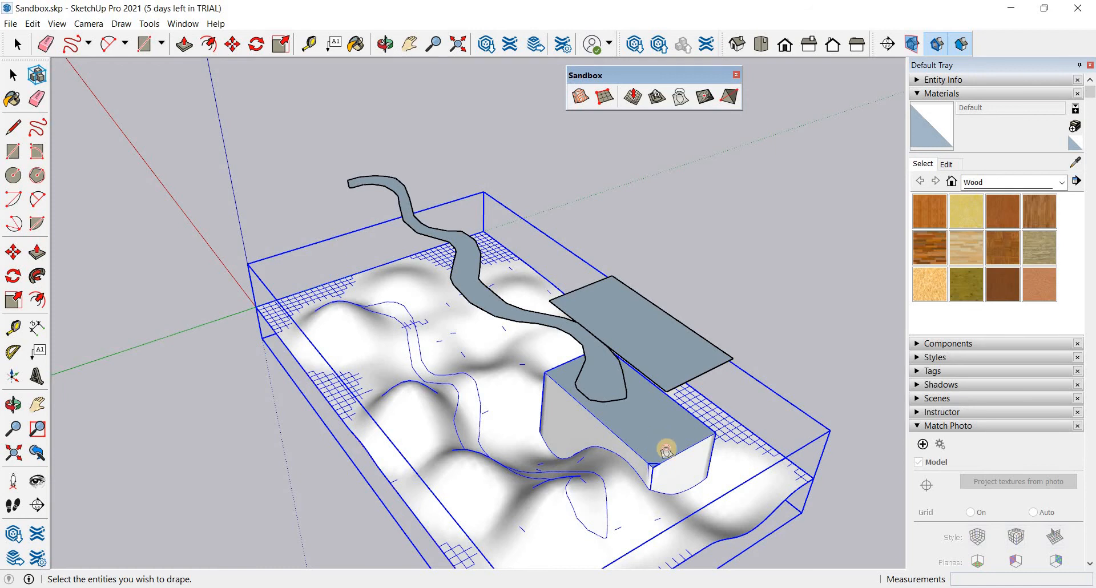
- Try to paint the draped road outline on the closed terrain group with the Wood Floor Dark material, and undo it
{"action": "middle_click_drag", "start_coordinate": [680, 464], "coordinate": [429, 244]}
{"action": "middle_click_drag", "start_coordinate": [472, 479], "coordinate": [252, 514]}
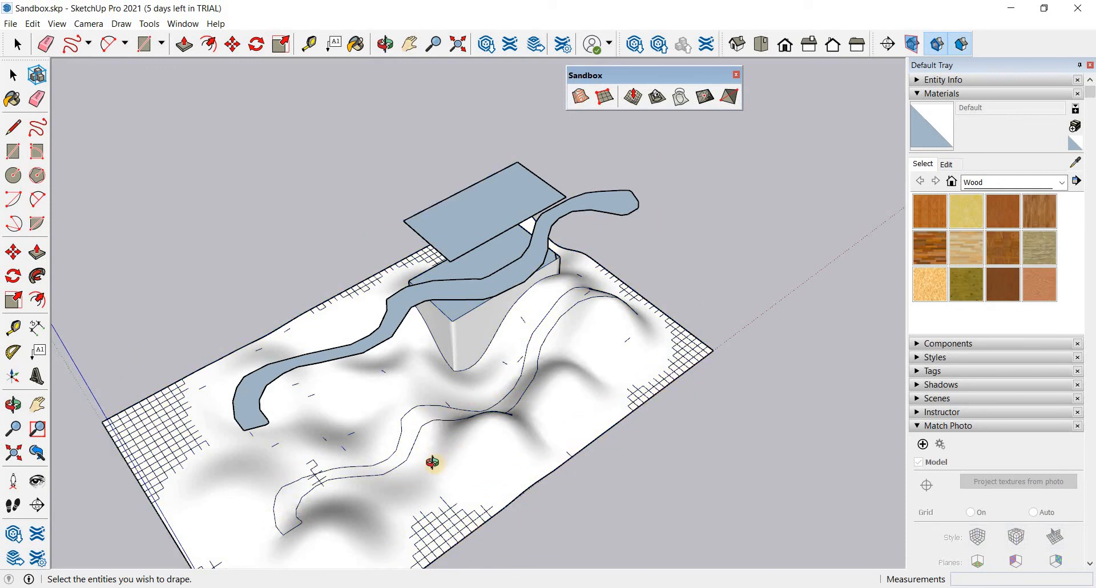
{"action": "middle_click_drag", "start_coordinate": [428, 460], "coordinate": [365, 502]}
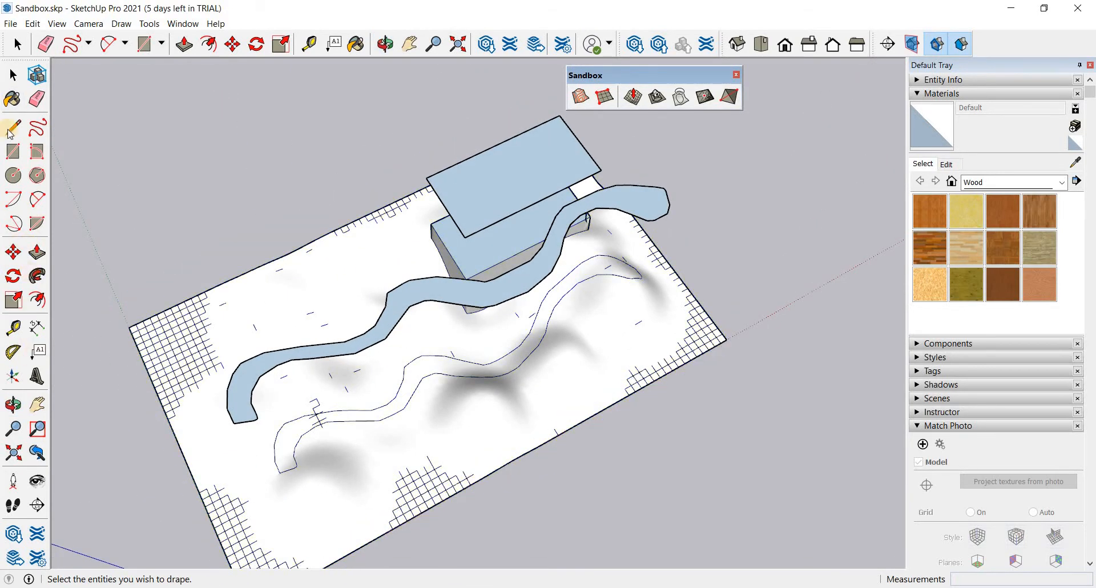
{"action": "left_click", "coordinate": [13, 99]}
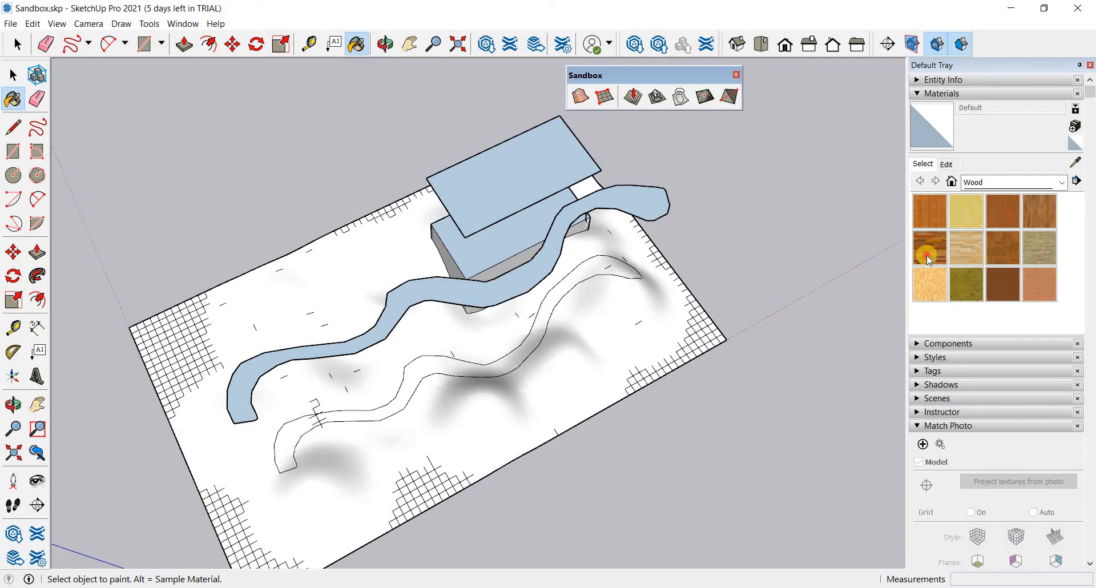
{"action": "left_click", "coordinate": [927, 258]}
{"action": "left_click", "coordinate": [392, 400]}
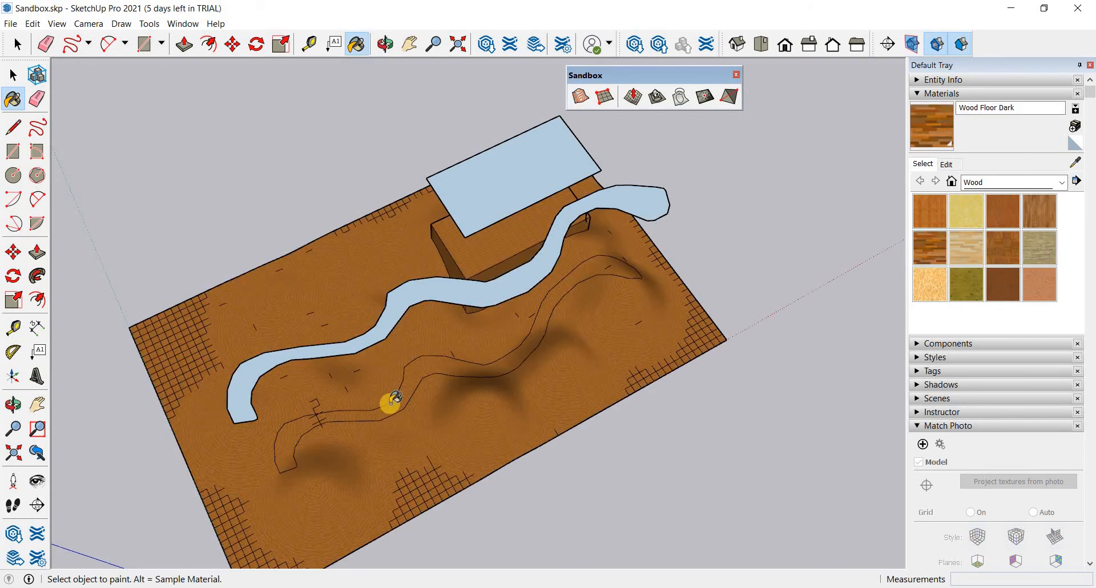
{"action": "key", "text": "space"}
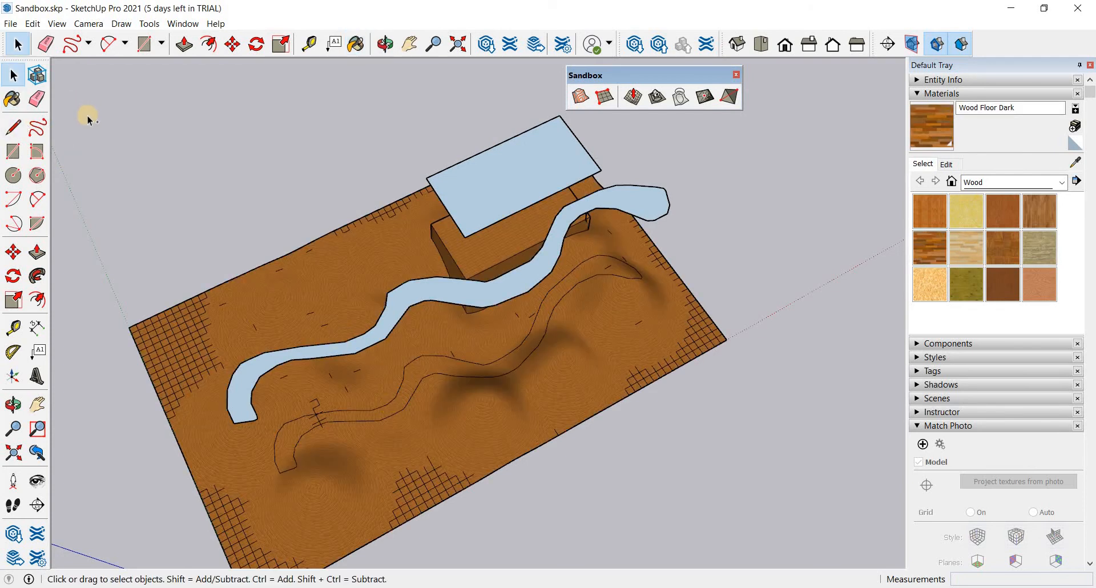
{"action": "key", "text": "ctrl+z"}
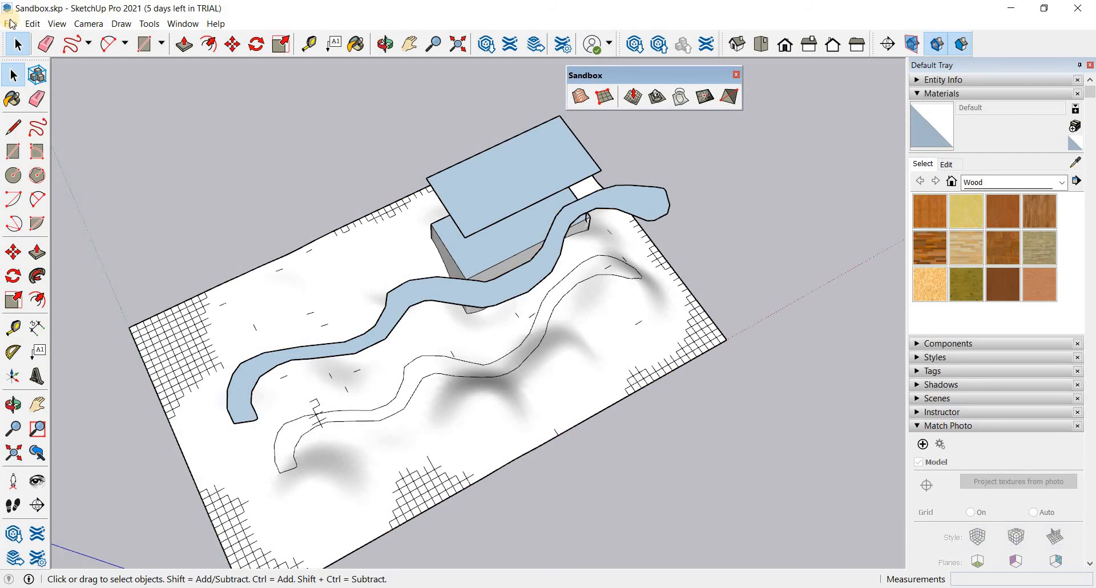
- Inside the terrain group, paint both sections of the draped road with Wood Bamboo and the surrounding terrain with Wood Plywood Knots
{"action": "left_click", "coordinate": [467, 467]}
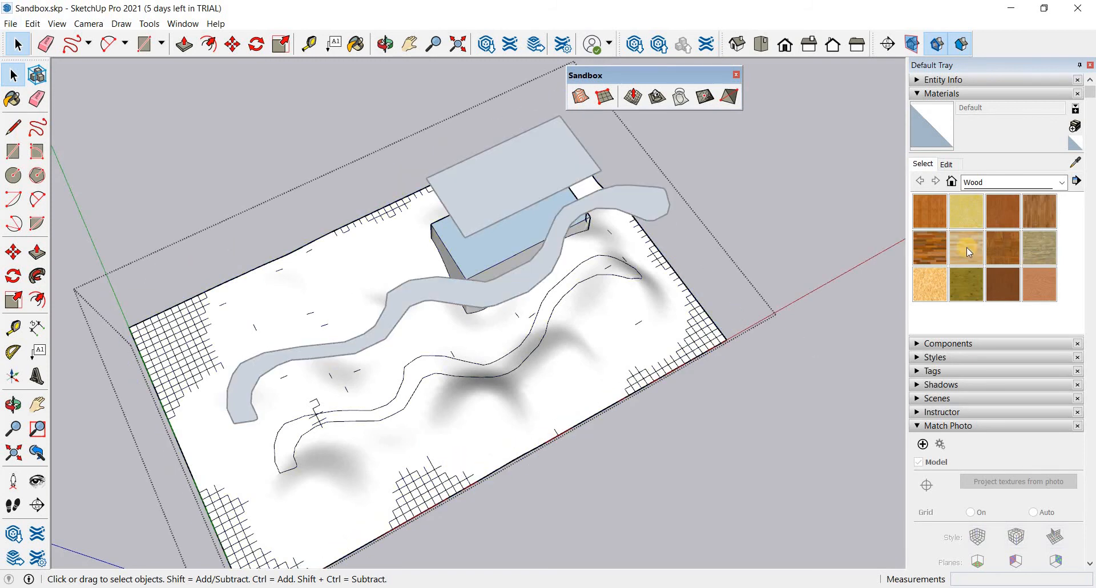
{"action": "left_click", "coordinate": [937, 219]}
{"action": "left_click", "coordinate": [395, 406]}
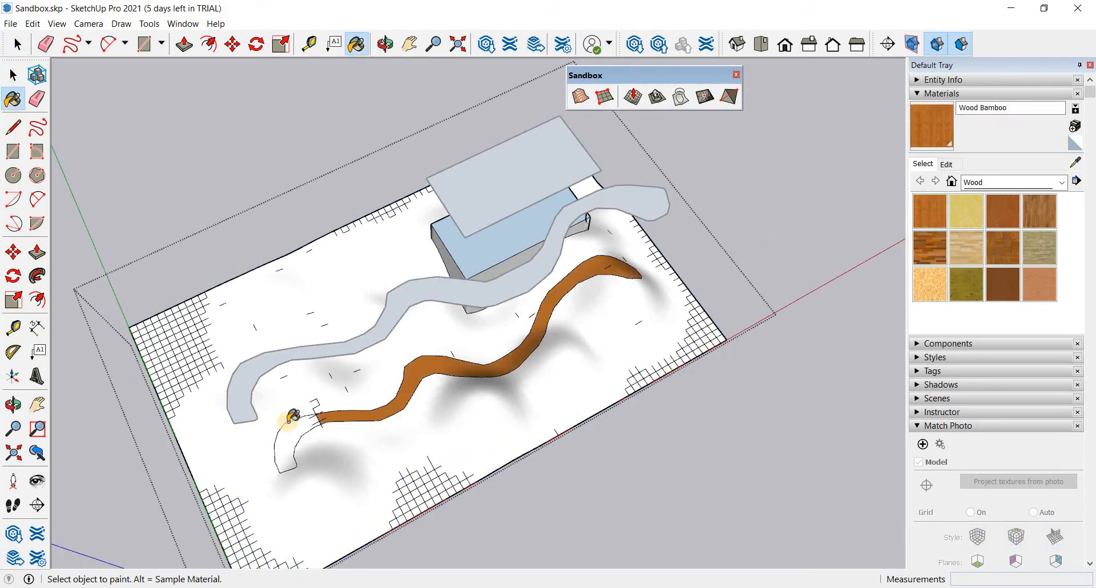
{"action": "left_click", "coordinate": [315, 428]}
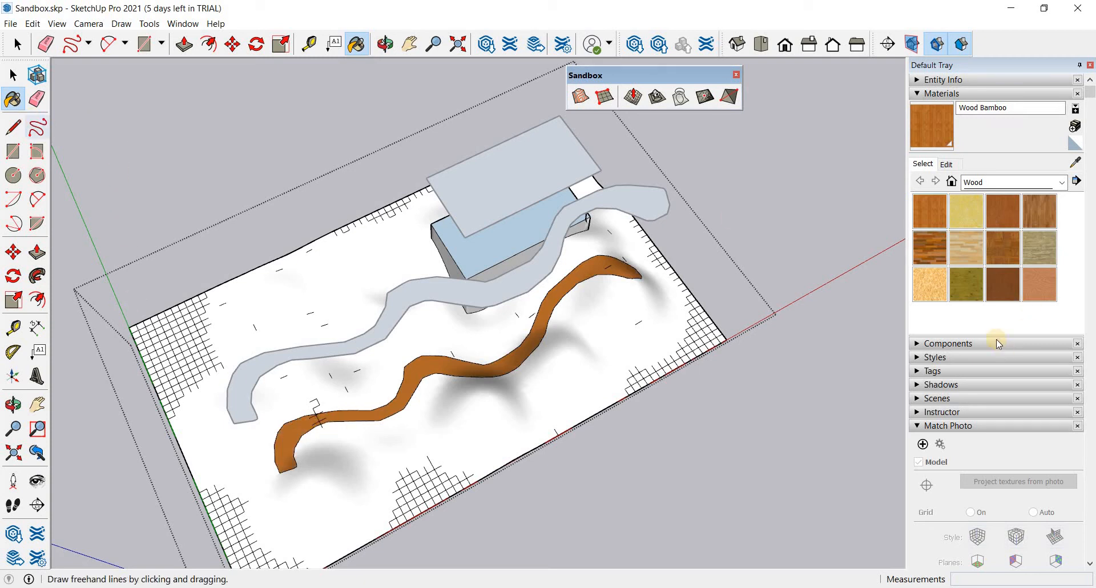
{"action": "left_click", "coordinate": [967, 292]}
{"action": "left_click", "coordinate": [534, 421]}
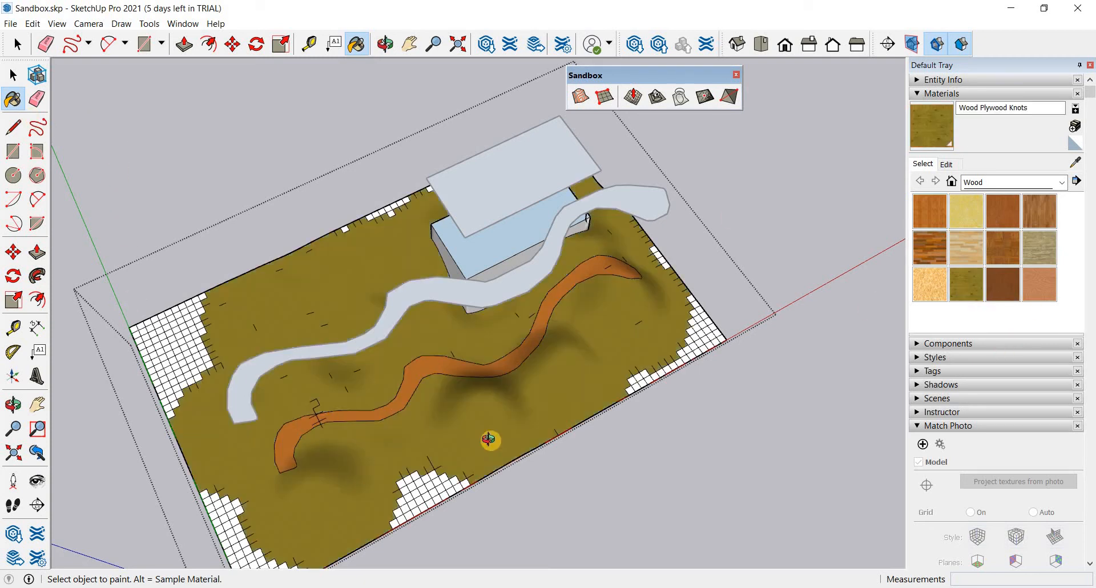
- Examine the painted road, the terrain and the stamped platform from several angles
{"action": "mouse_move", "coordinate": [765, 273]}
{"action": "middle_mouse_down"}
{"action": "mouse_move", "coordinate": [748, 239]}
{"action": "mouse_move", "coordinate": [599, 240]}
{"action": "mouse_move", "coordinate": [717, 179]}
{"action": "mouse_move", "coordinate": [589, 368]}
{"action": "middle_mouse_up"}
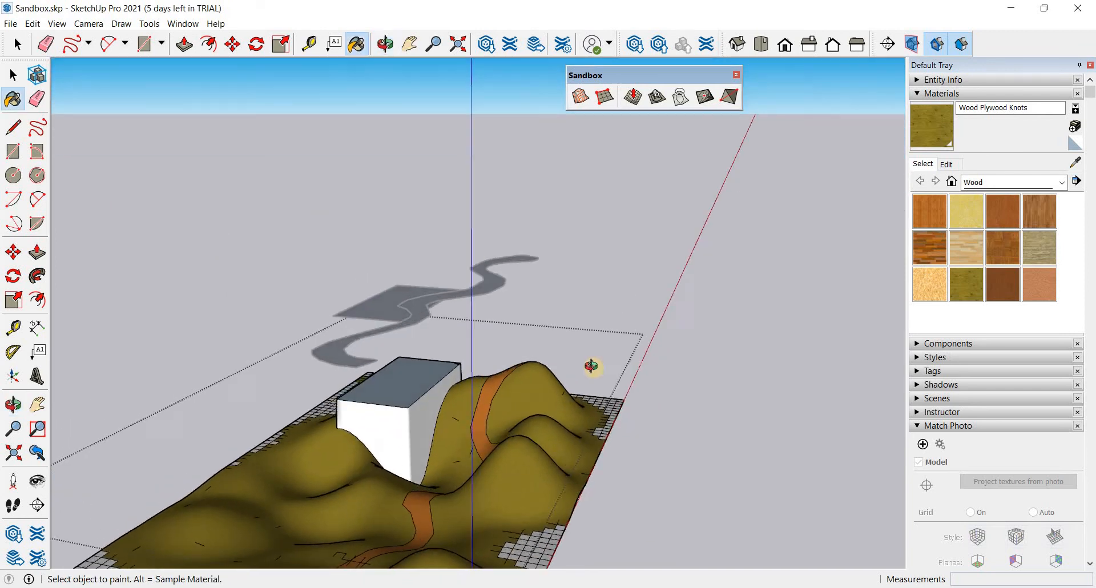
{"action": "middle_click_drag", "start_coordinate": [702, 359], "coordinate": [668, 188]}
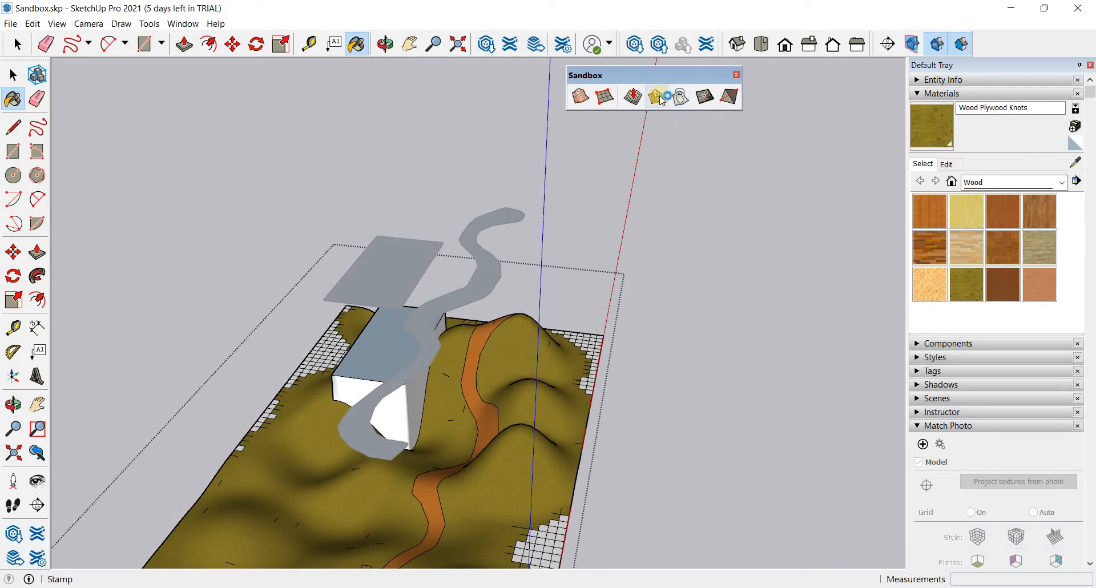
{"action": "left_click", "coordinate": [681, 98]}
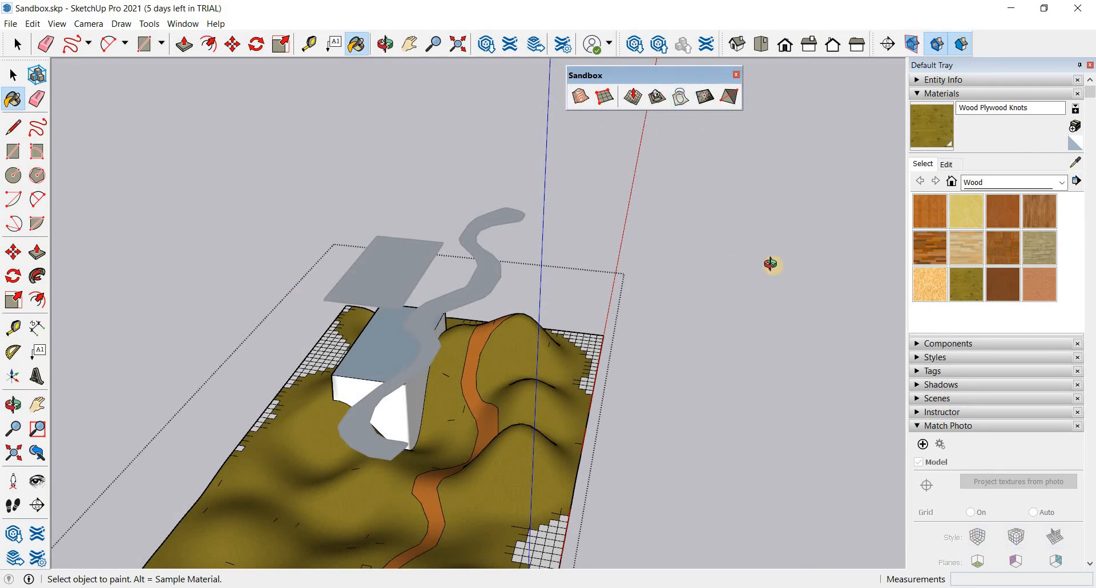
{"action": "middle_click_drag", "start_coordinate": [708, 405], "coordinate": [898, 341]}
{"action": "mouse_move", "coordinate": [469, 349]}
{"action": "middle_mouse_down"}
{"action": "mouse_move", "coordinate": [534, 419]}
{"action": "mouse_move", "coordinate": [362, 350]}
{"action": "mouse_move", "coordinate": [771, 582]}
{"action": "middle_mouse_up"}
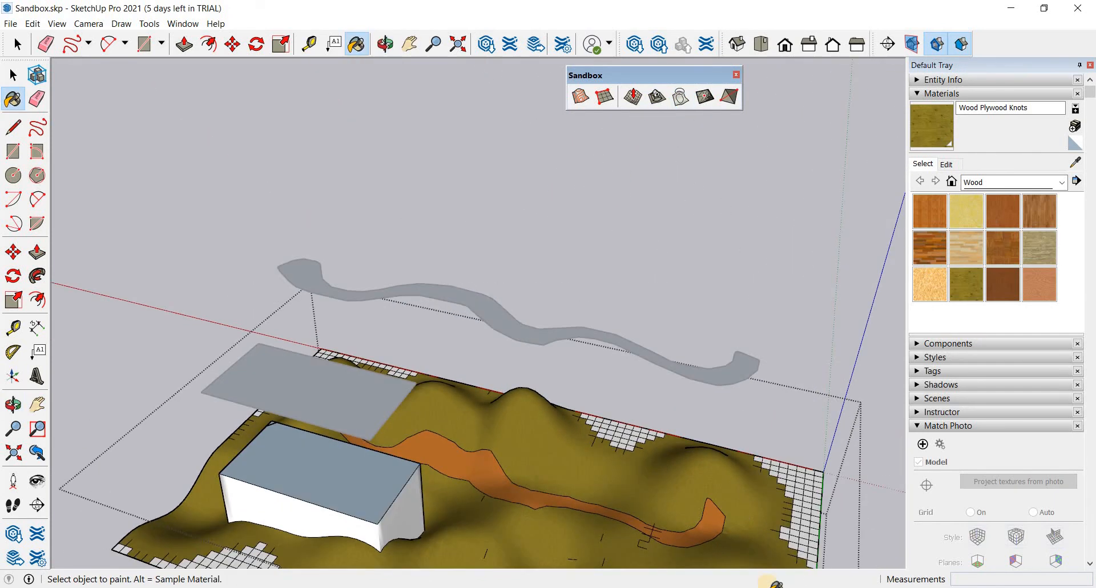
{"action": "mouse_move", "coordinate": [562, 452]}
{"action": "middle_mouse_down"}
{"action": "mouse_move", "coordinate": [551, 557]}
{"action": "mouse_move", "coordinate": [391, 448]}
{"action": "mouse_move", "coordinate": [594, 419]}
{"action": "mouse_move", "coordinate": [736, 483]}
{"action": "mouse_move", "coordinate": [666, 532]}
{"action": "mouse_move", "coordinate": [859, 455]}
{"action": "mouse_move", "coordinate": [481, 279]}
{"action": "mouse_move", "coordinate": [506, 465]}
{"action": "mouse_move", "coordinate": [587, 411]}
{"action": "mouse_move", "coordinate": [750, 59]}
{"action": "middle_mouse_up"}
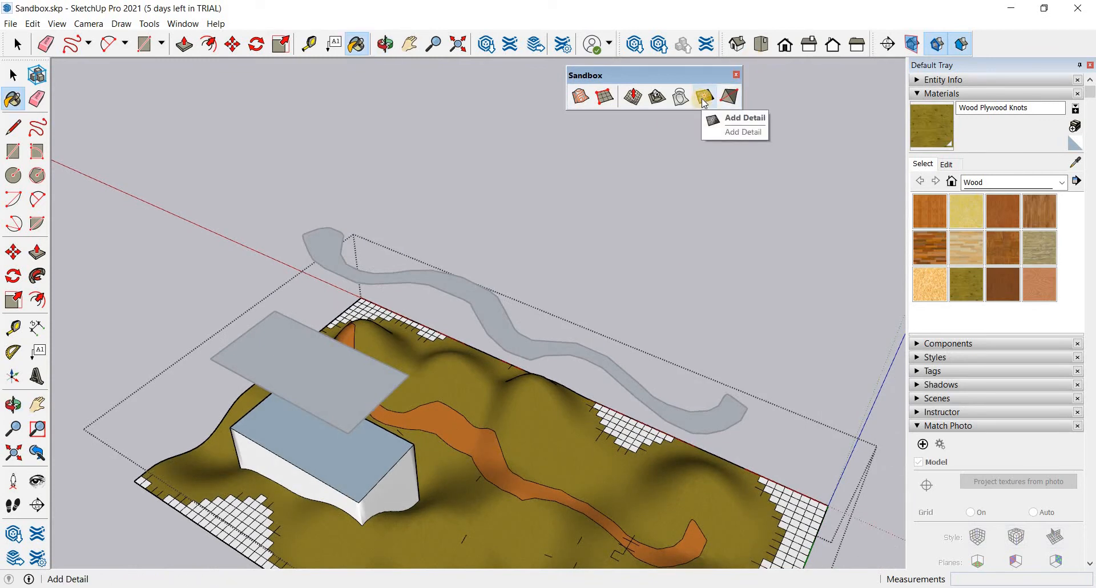
- Use Add Detail to subdivide cells in the flat unpainted grid patch beside the terrain's long edge and raise a small peak
{"action": "scroll", "coordinate": [494, 505], "scroll_direction": "down", "scroll_amount": 2}
{"action": "scroll", "coordinate": [491, 505], "scroll_direction": "up", "scroll_amount": 5}
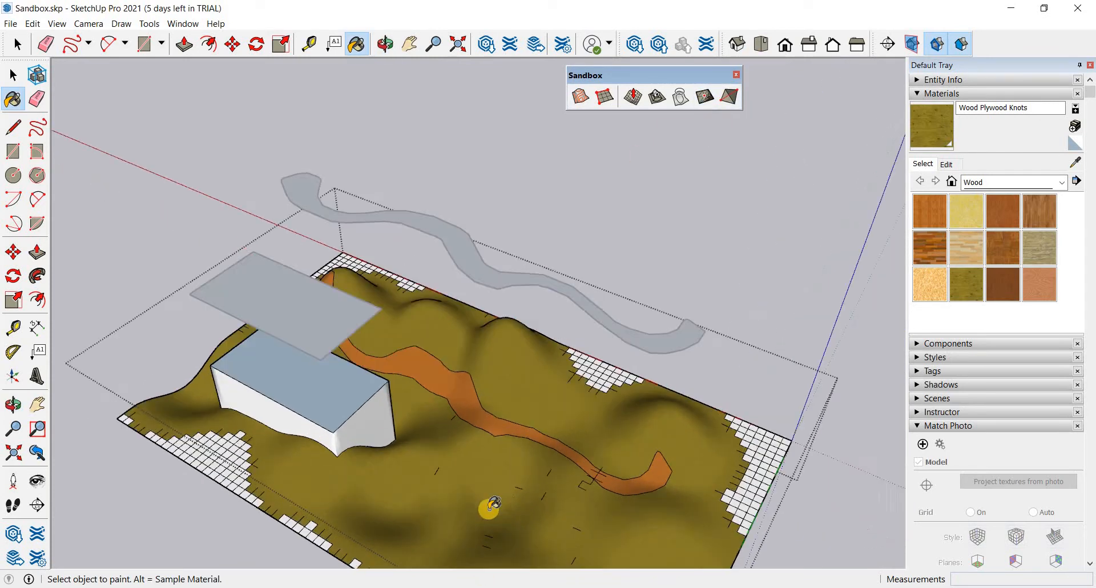
{"action": "scroll", "coordinate": [533, 370], "scroll_direction": "up", "scroll_amount": 4}
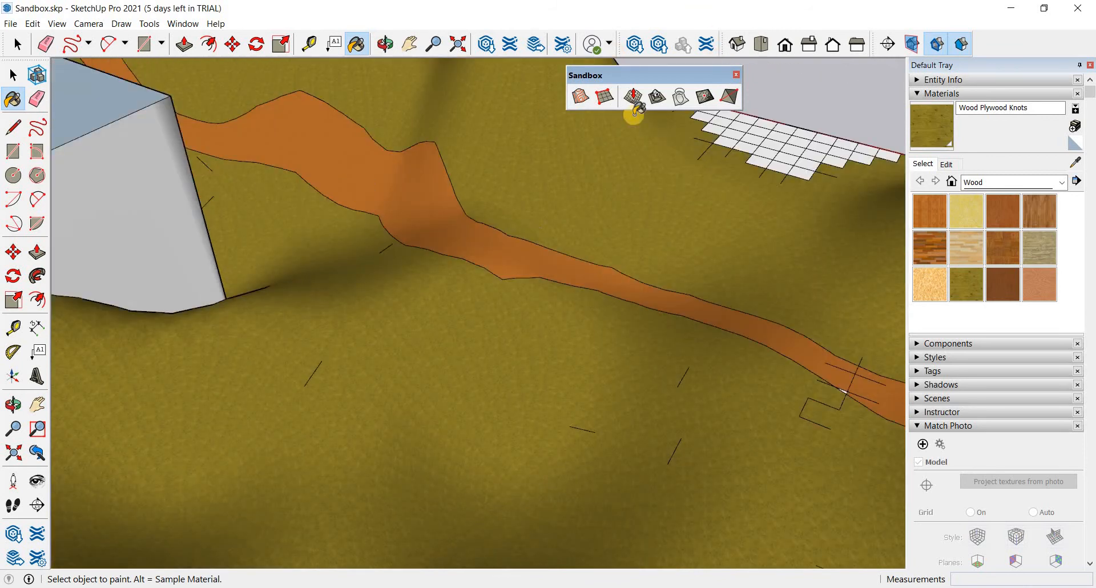
{"action": "left_click", "coordinate": [704, 97]}
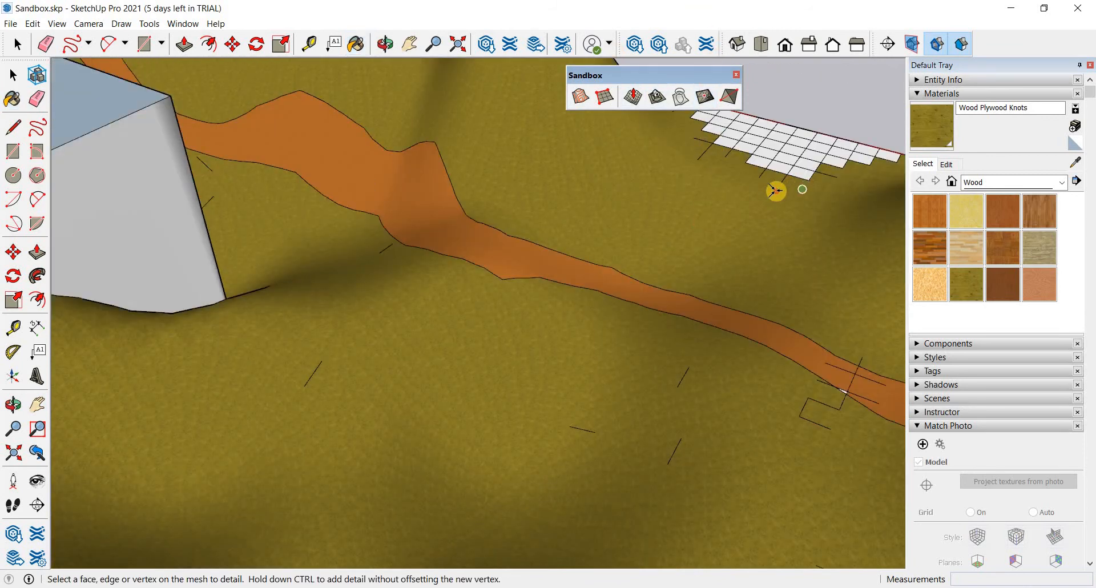
{"action": "left_click", "coordinate": [801, 190]}
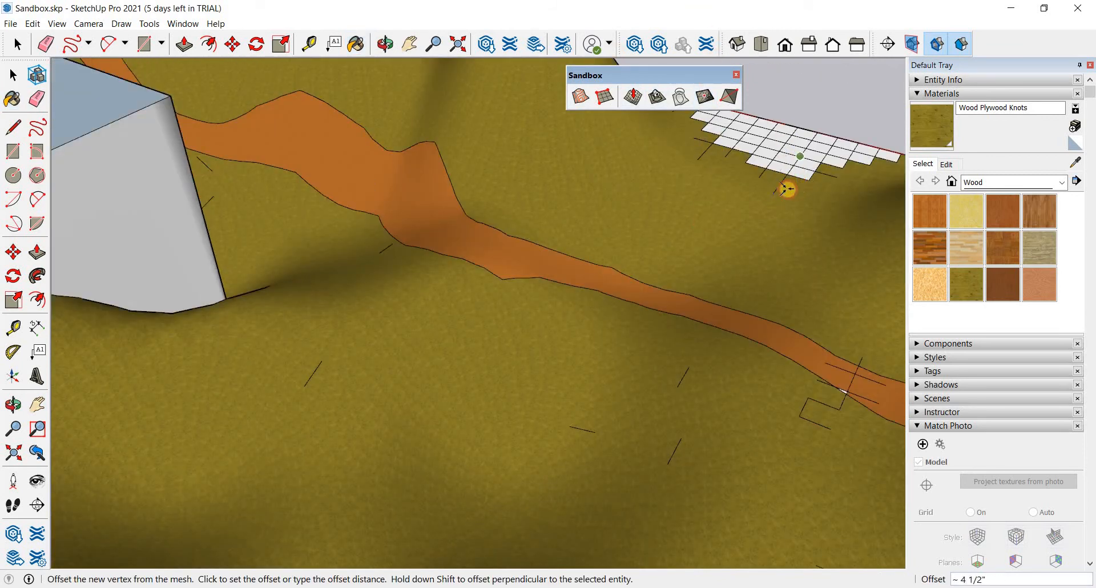
{"action": "left_click", "coordinate": [787, 189]}
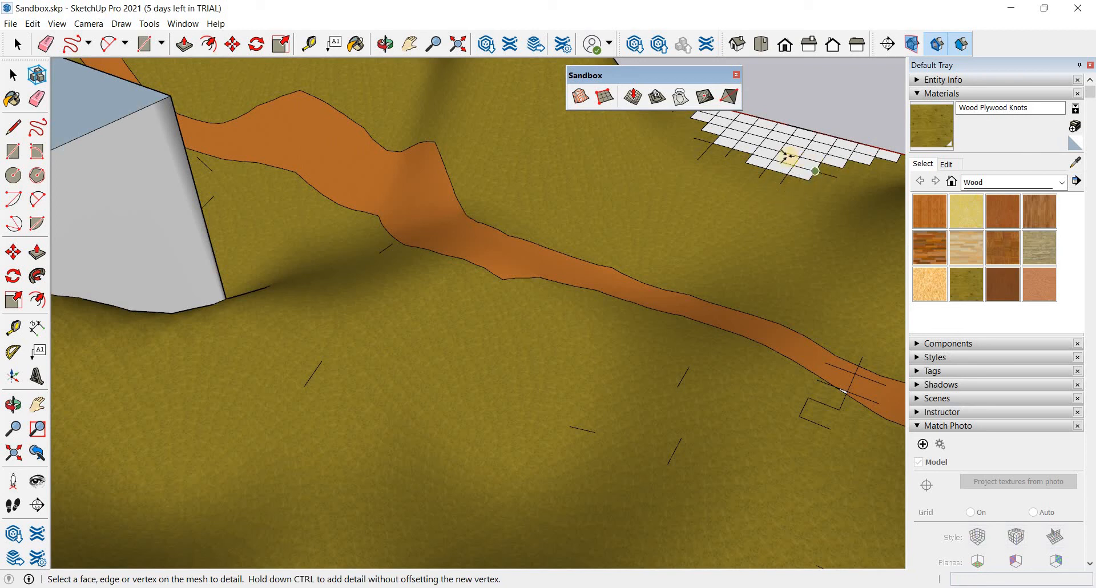
{"action": "left_click", "coordinate": [802, 151]}
{"action": "left_click", "coordinate": [788, 147]}
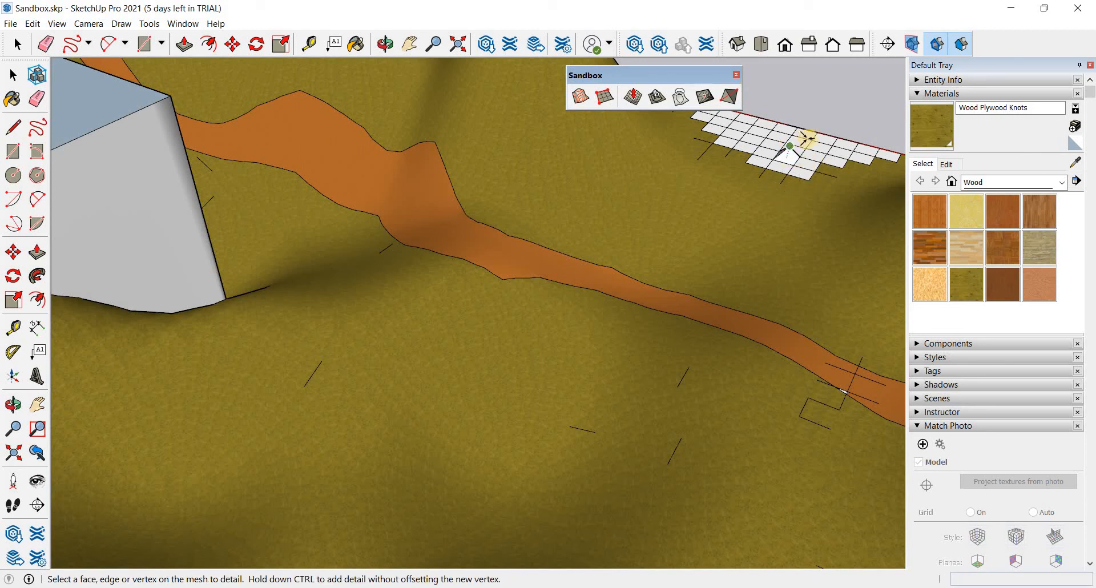
- Add more detail vertices to the neighbouring cells of the flat grid patch and offset them vertically from the mesh
{"action": "left_click", "coordinate": [814, 143]}
{"action": "left_click", "coordinate": [816, 153]}
{"action": "left_click", "coordinate": [808, 158]}
{"action": "left_click", "coordinate": [810, 161]}
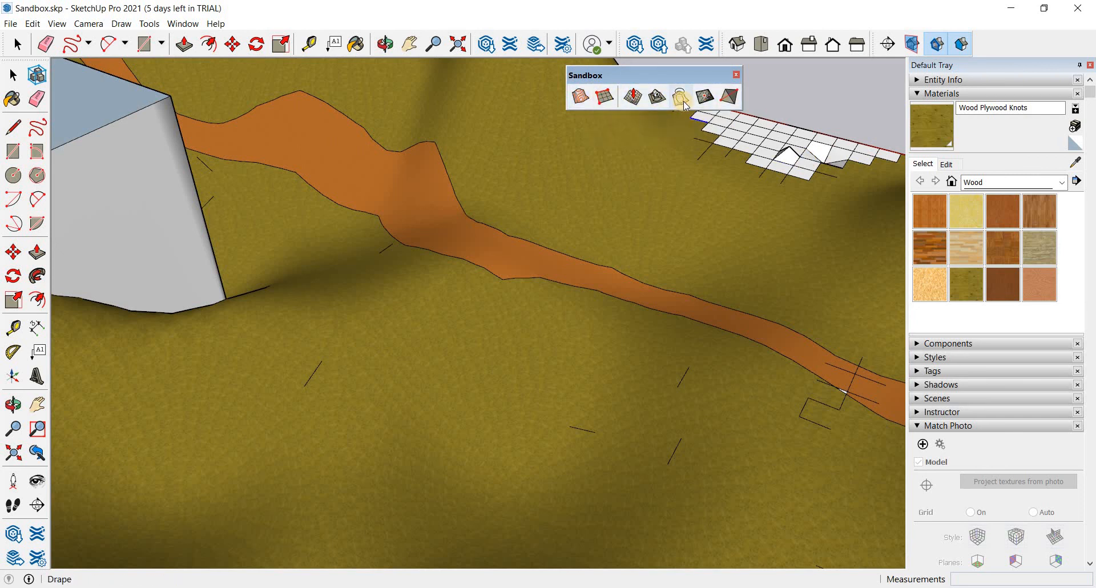
{"action": "scroll", "coordinate": [593, 210], "scroll_direction": "down", "scroll_amount": 5}
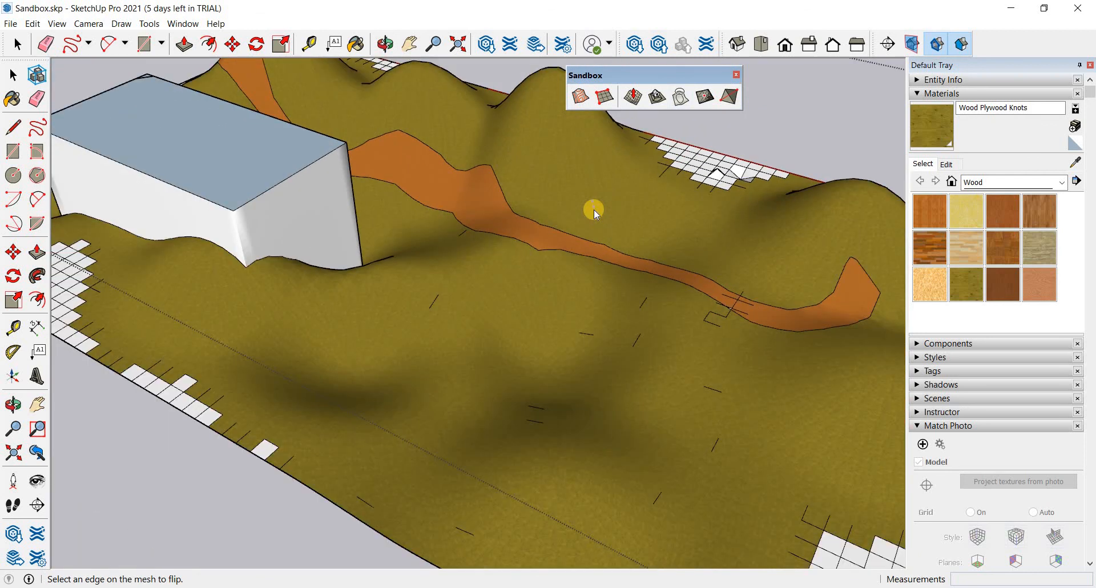